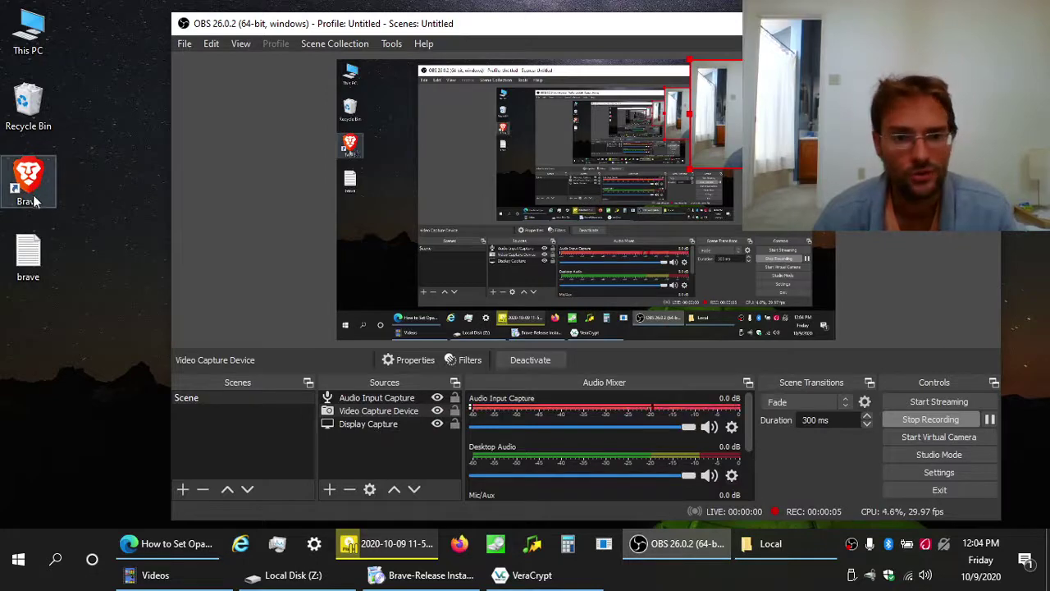
Step: Arrange the folder windows, minimize OBS, and select BraveSoftware in AppData\Local
click(766, 543)
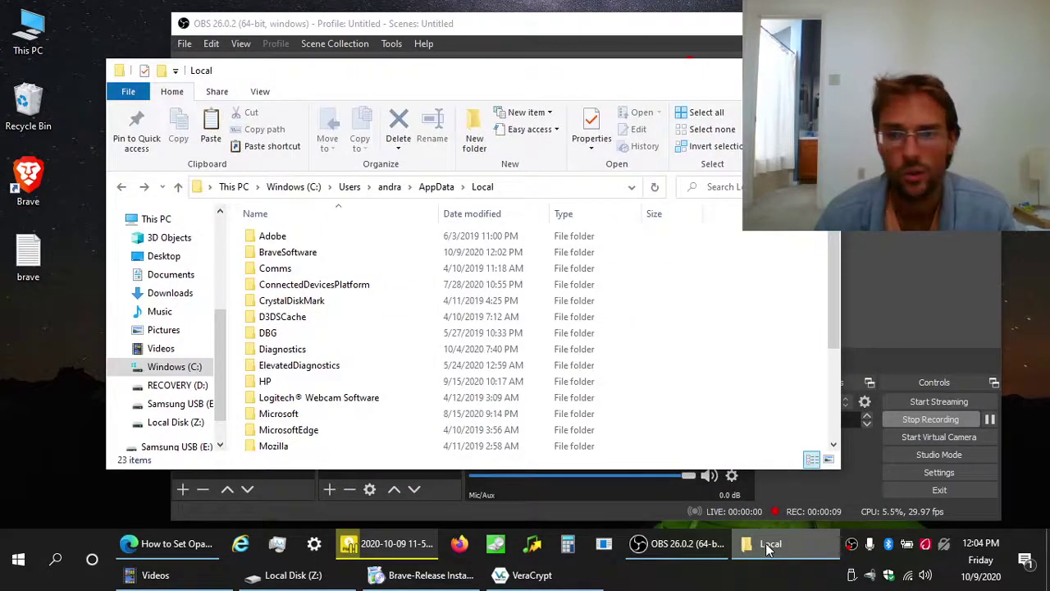
drag(713, 74, 659, 73)
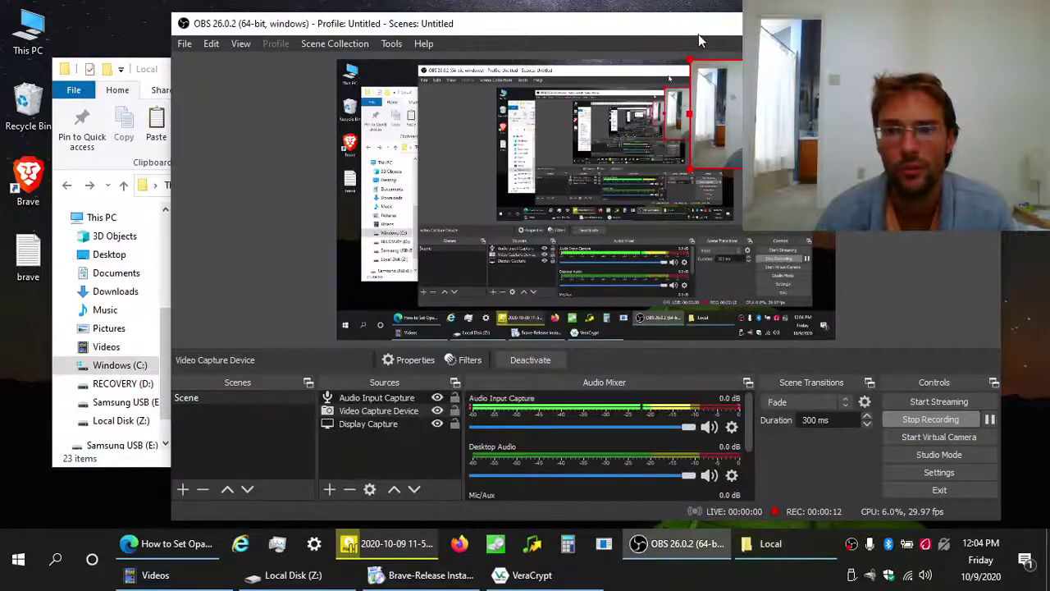
click(698, 33)
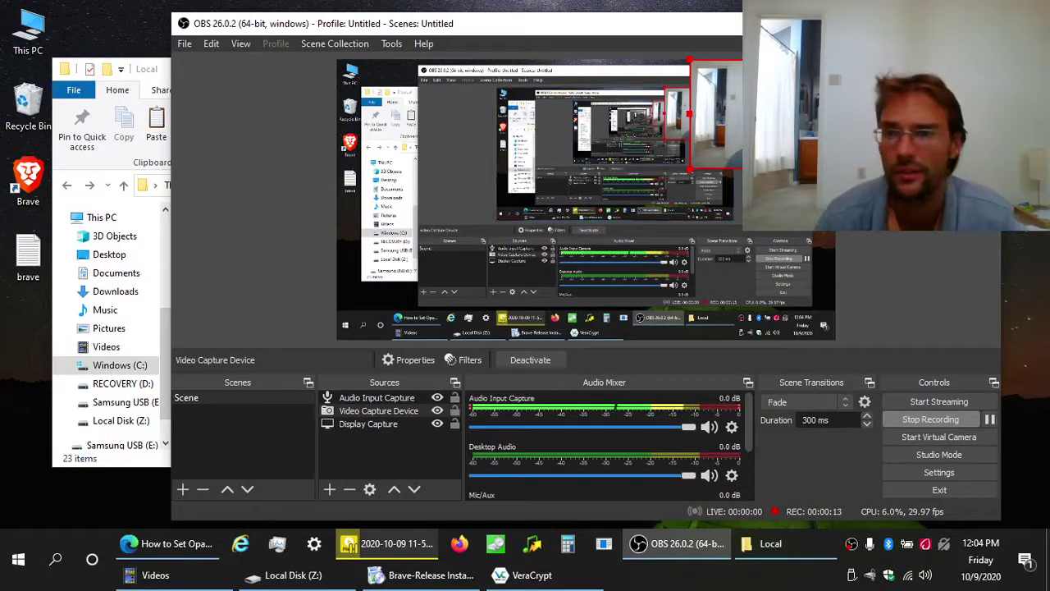
click(908, 23)
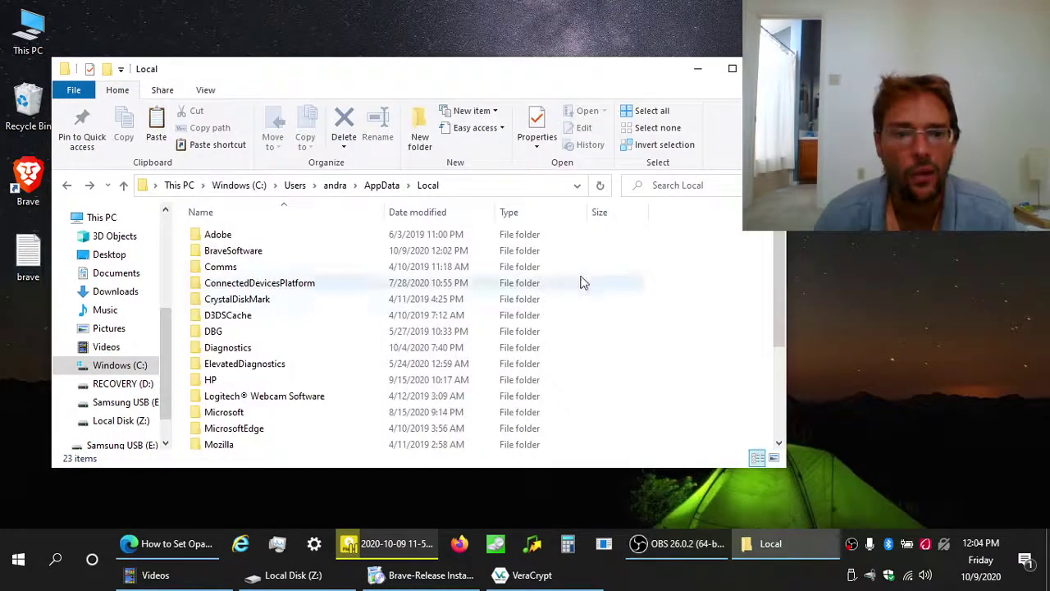
click(275, 252)
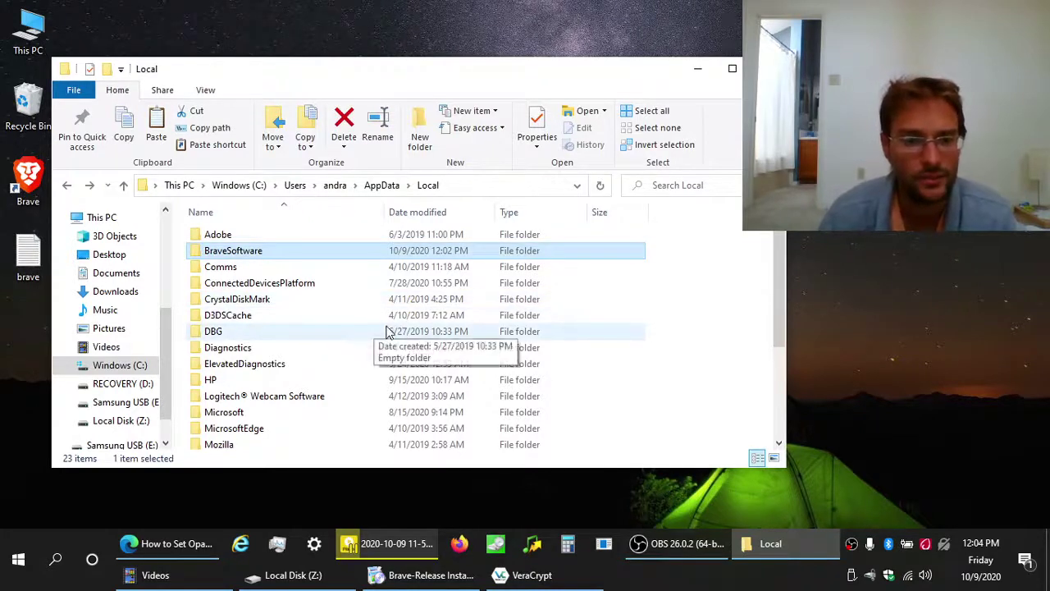
Step: Trim AppData\Local from the address bar to visit the user folder, then go back
click(466, 184)
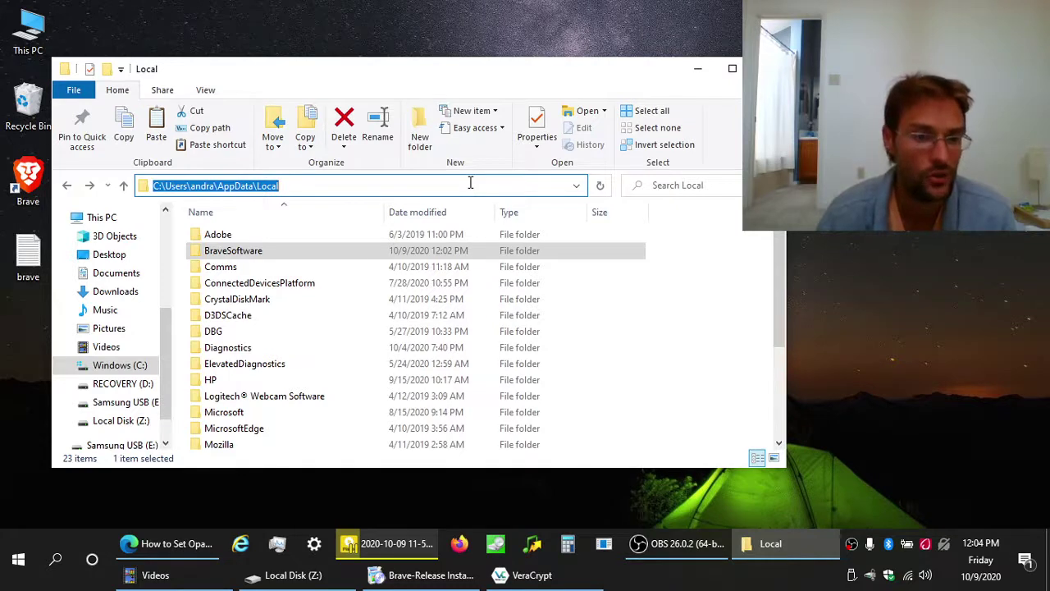
click(215, 185)
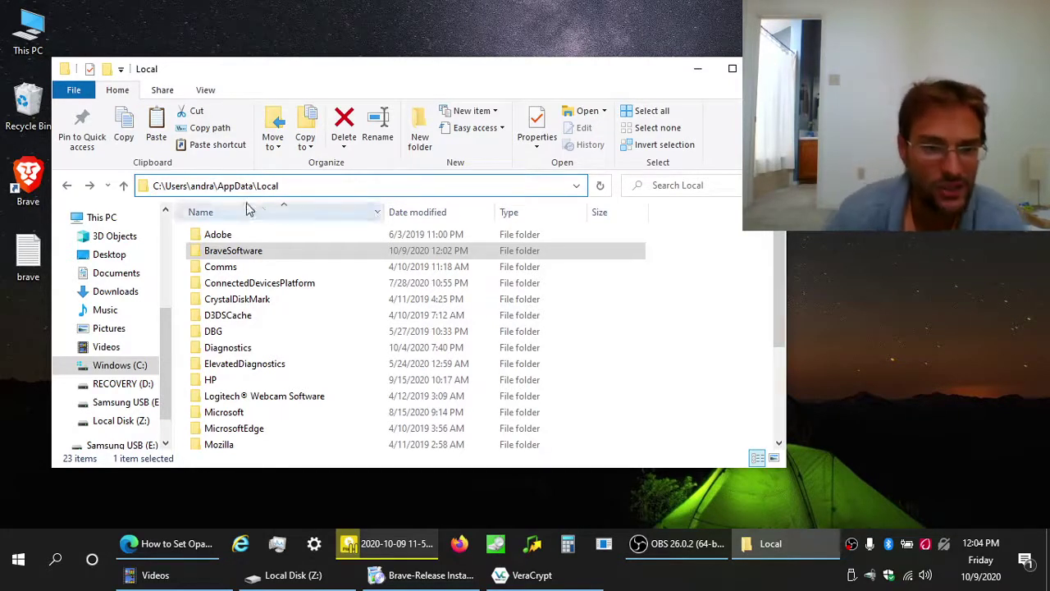
drag(217, 185, 375, 178)
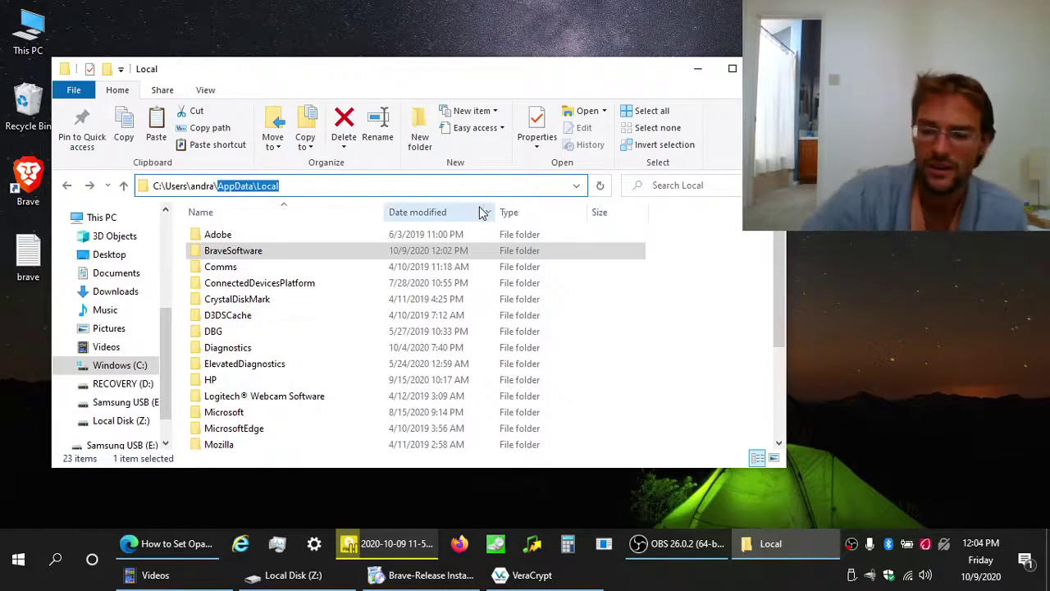
key(BackSpace)
key(Return)
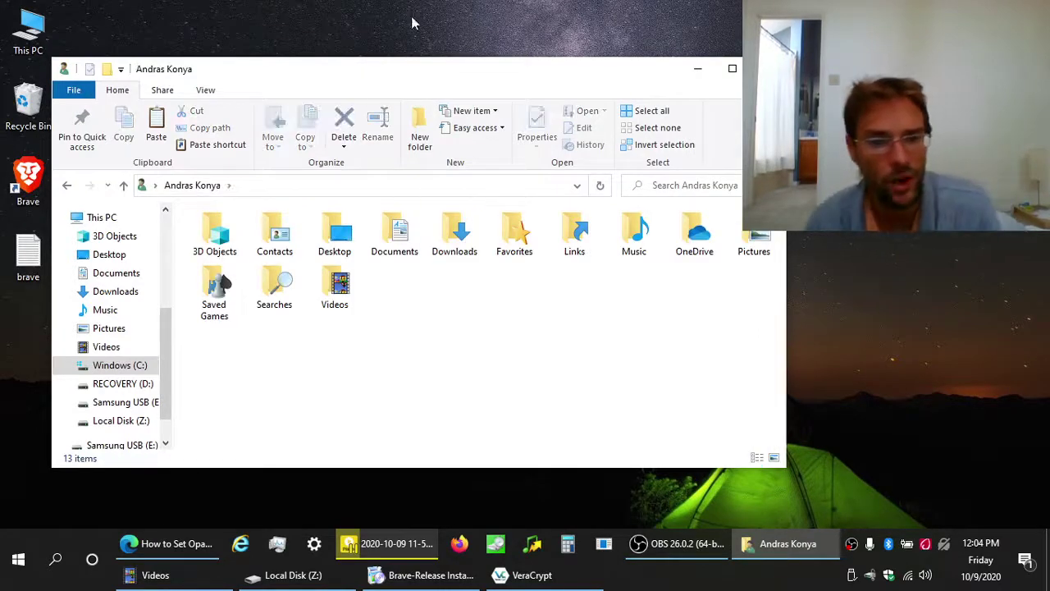
click(66, 186)
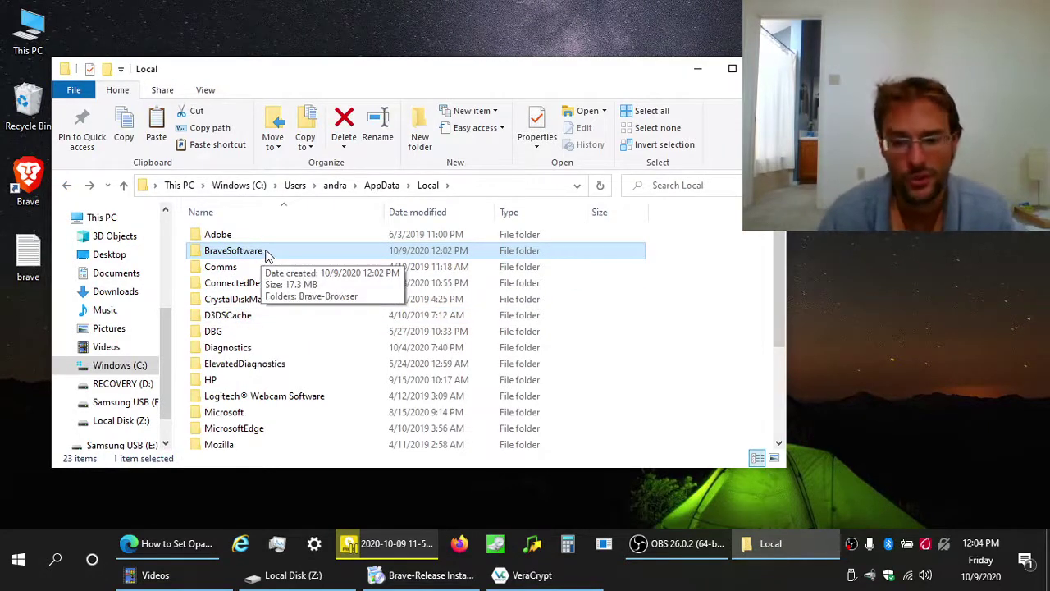
click(314, 577)
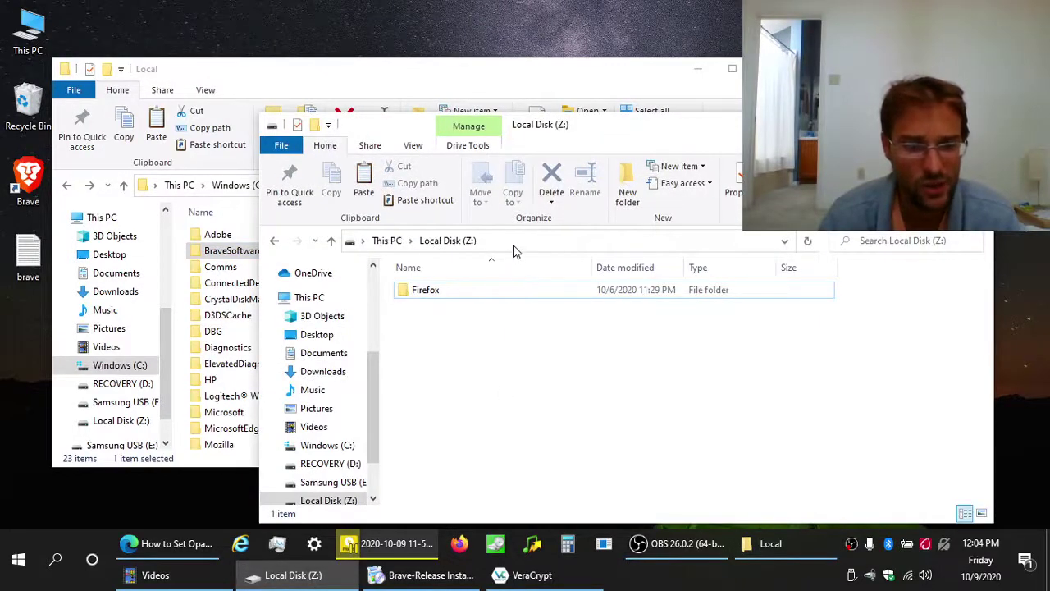
Step: Copy BraveSoftware from AppData\Local into Local Disk (Z:), then delete the original
click(237, 251)
right_click(238, 253)
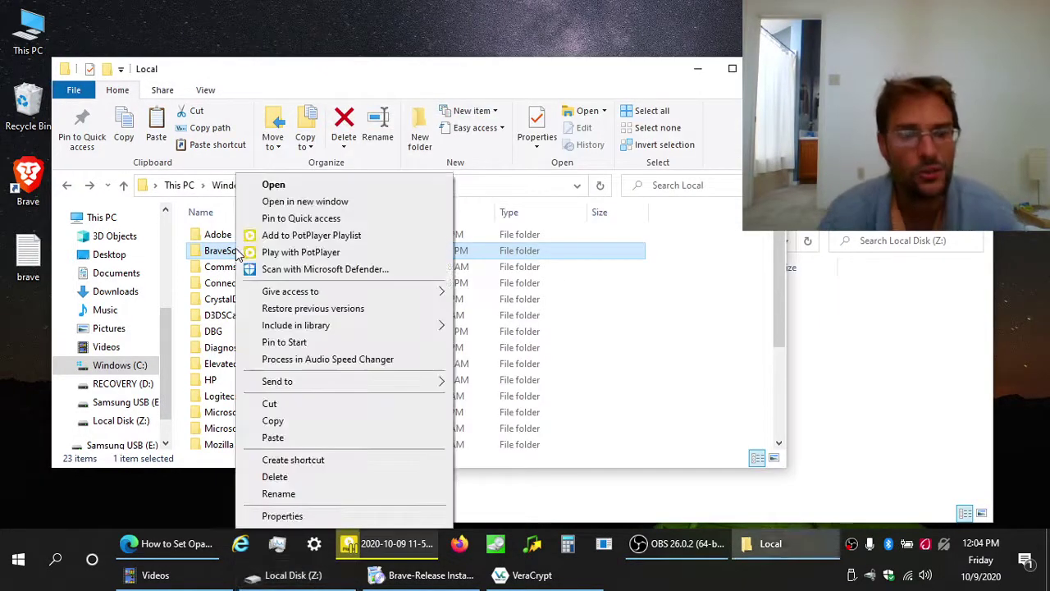
click(232, 255)
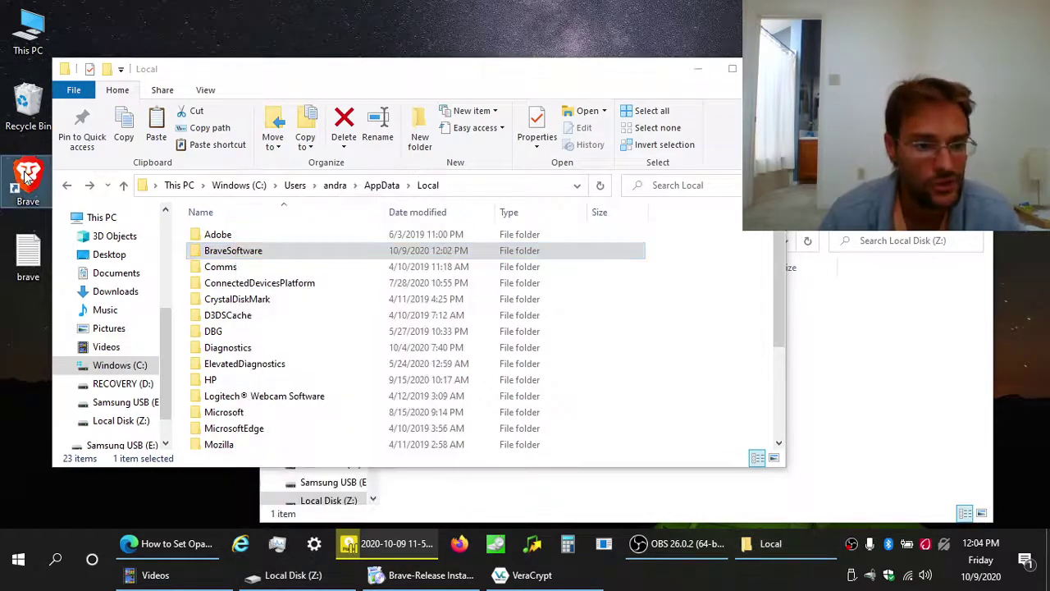
right_click(228, 254)
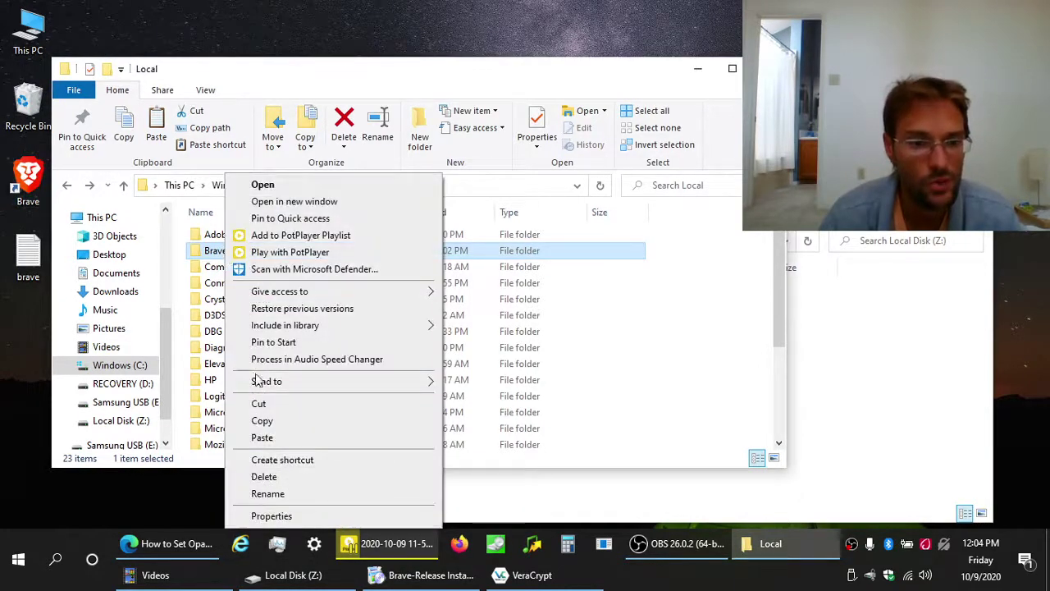
click(274, 423)
click(785, 376)
right_click(455, 372)
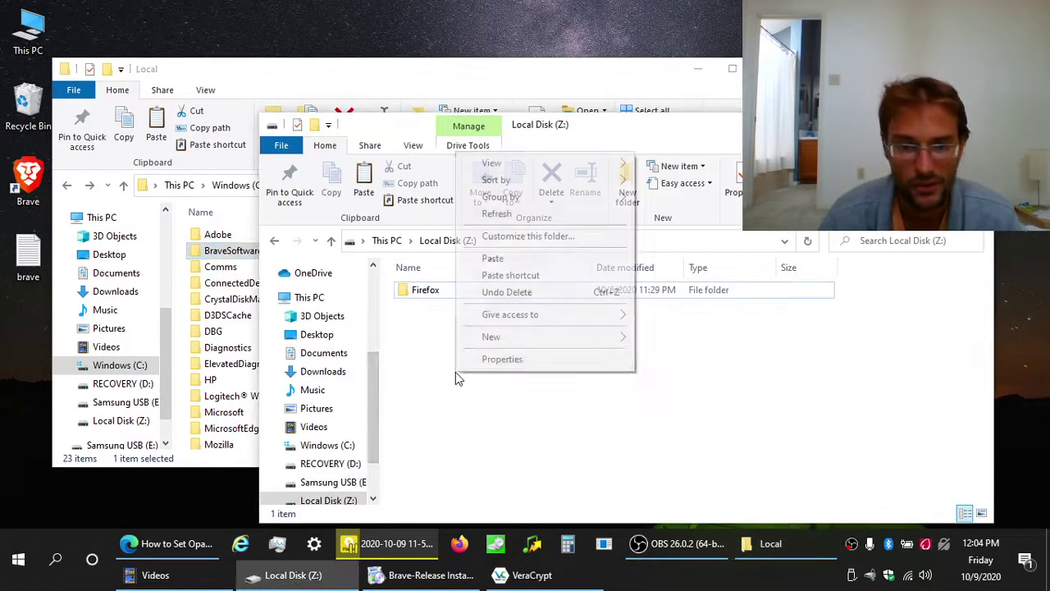
click(532, 266)
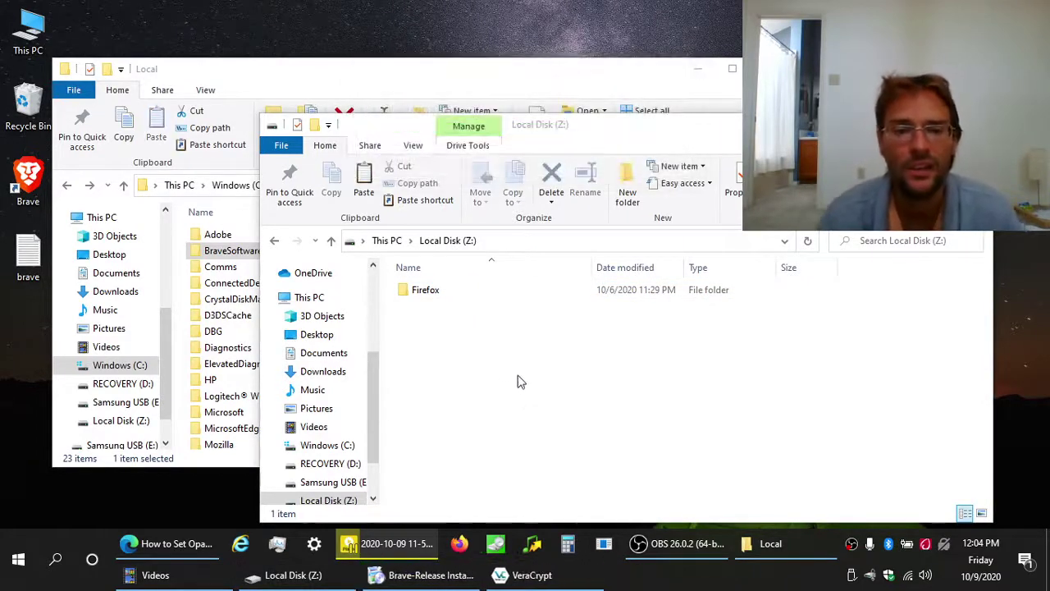
right_click(220, 257)
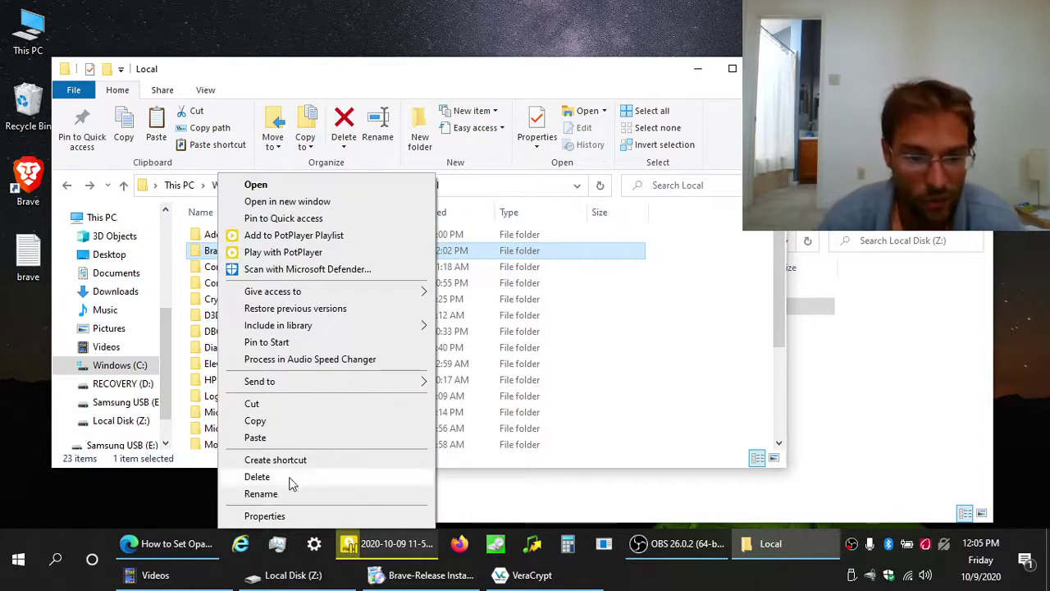
click(288, 477)
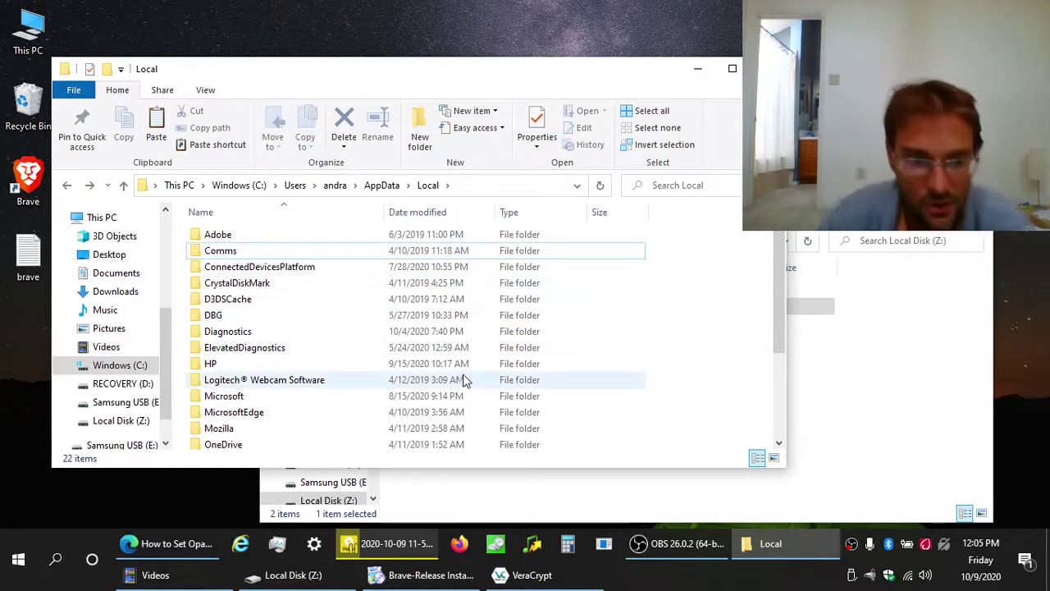
Step: Open the desktop brave note and review its mklink /j command targeting Z:\BraveSoftware
double_click(26, 260)
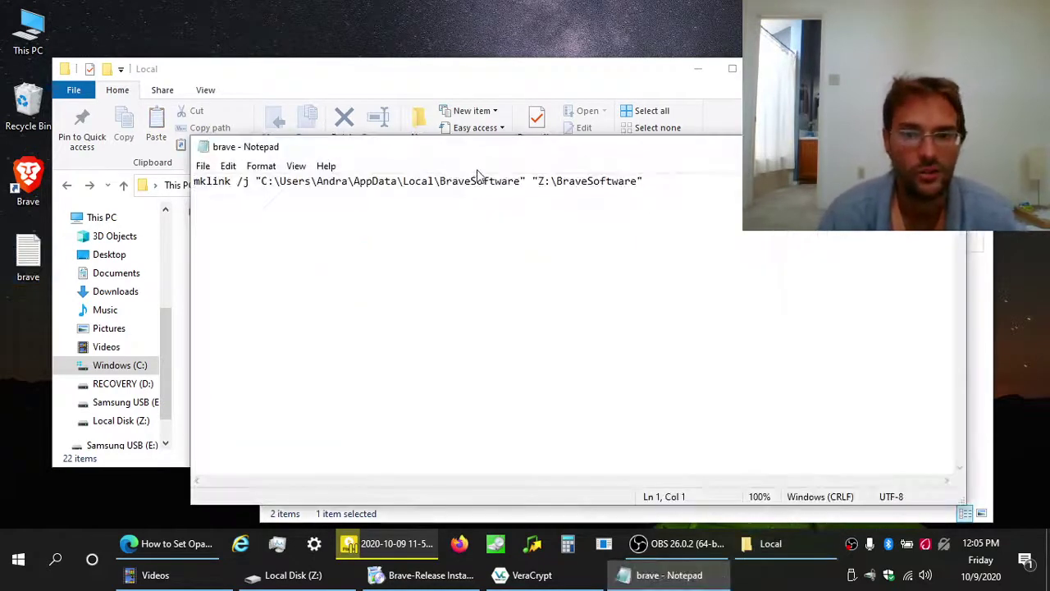
drag(399, 174, 315, 181)
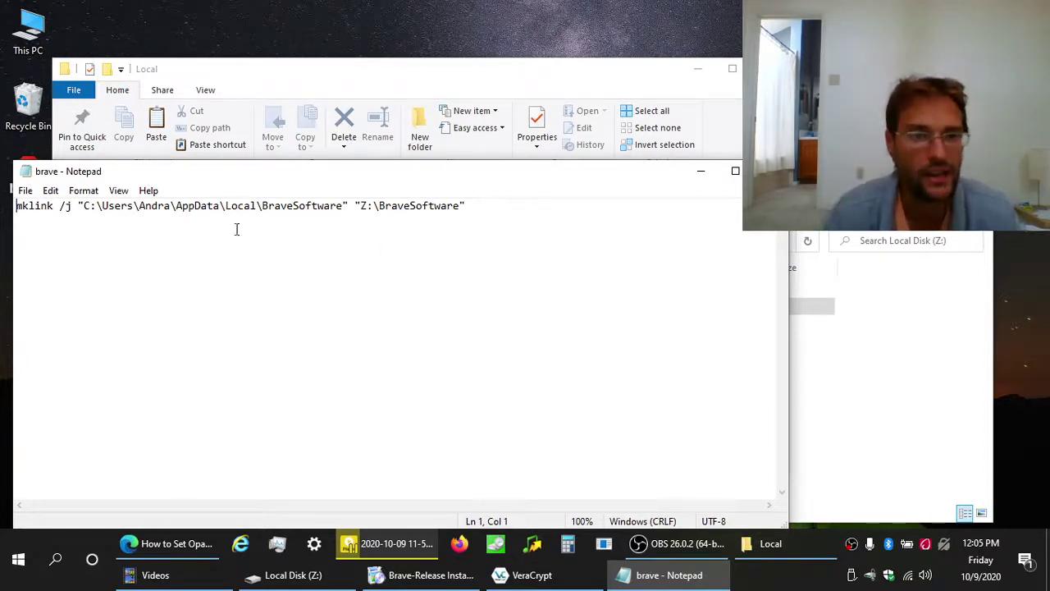
drag(84, 205, 344, 205)
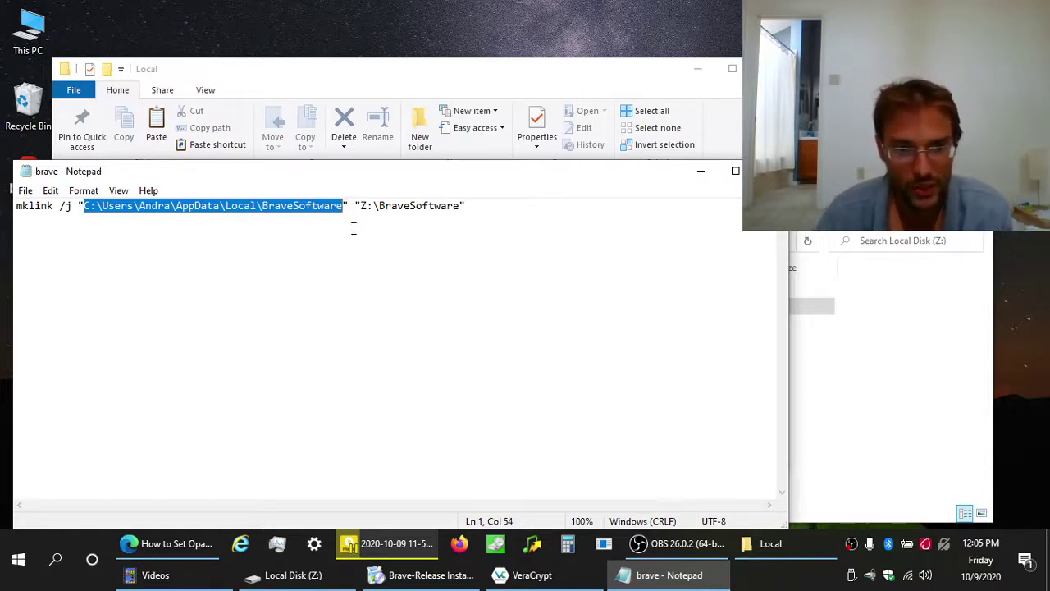
click(348, 209)
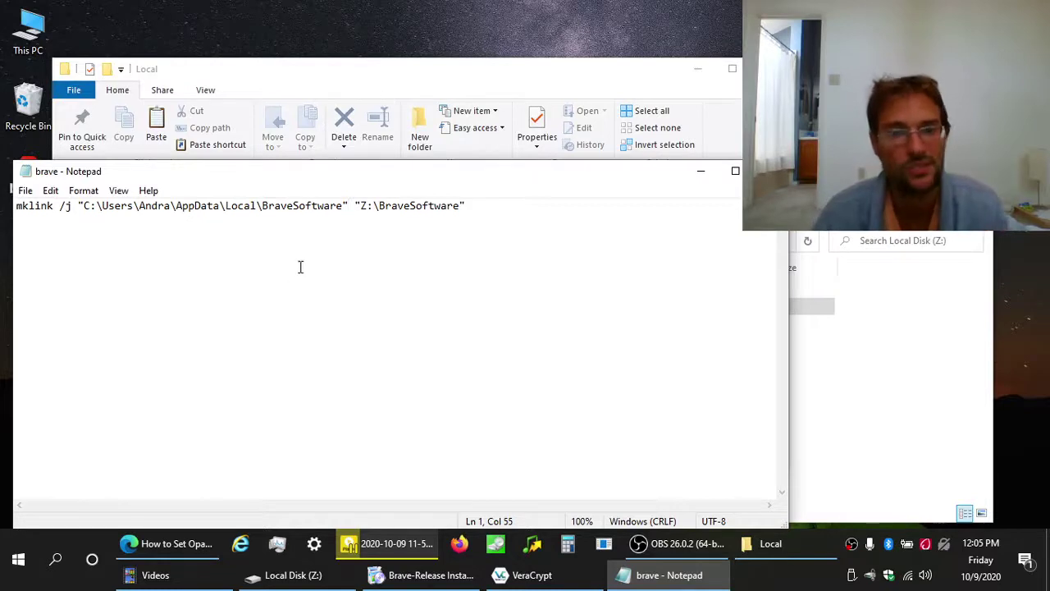
click(861, 386)
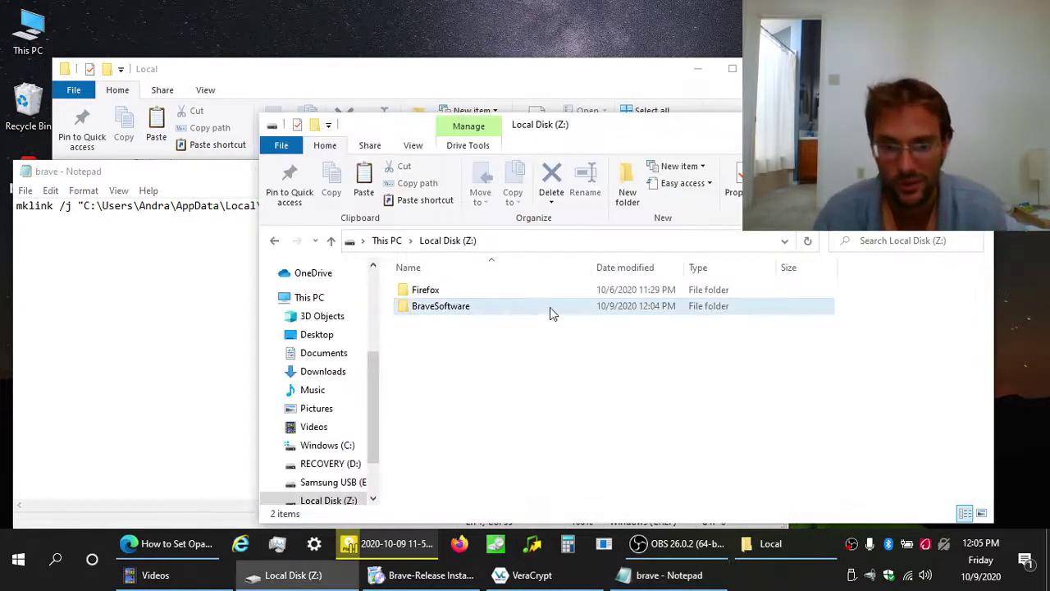
click(131, 206)
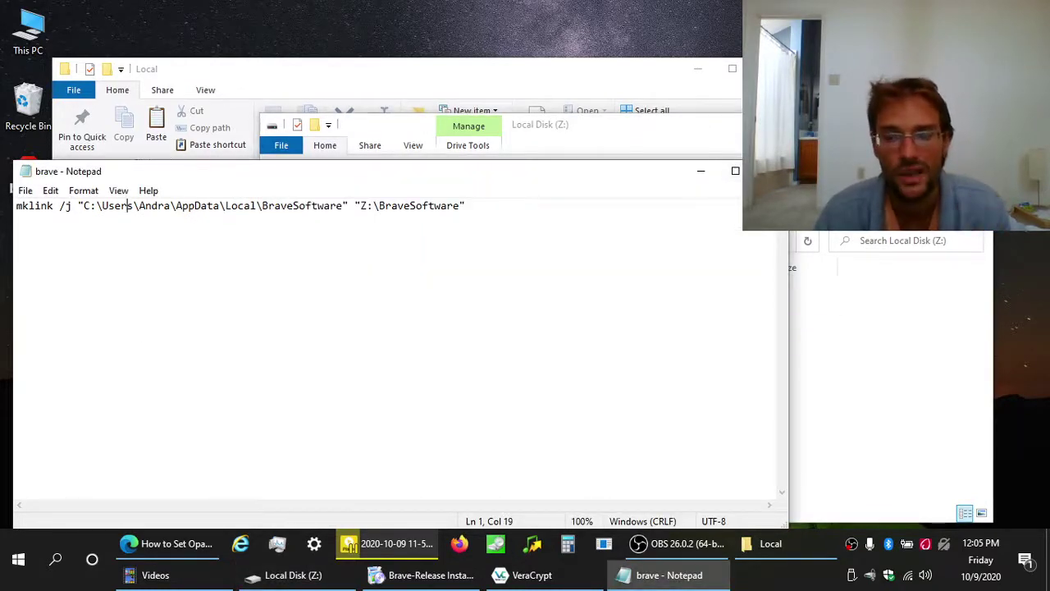
drag(591, 172, 634, 173)
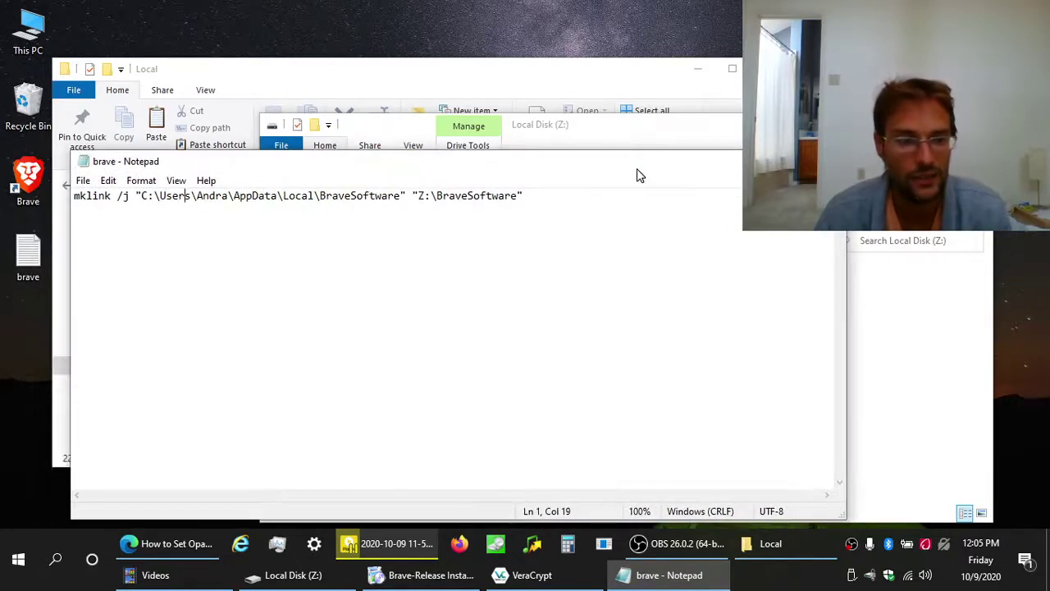
Step: Close the note and keep the desktop brave file's existing name
key(alt+F4)
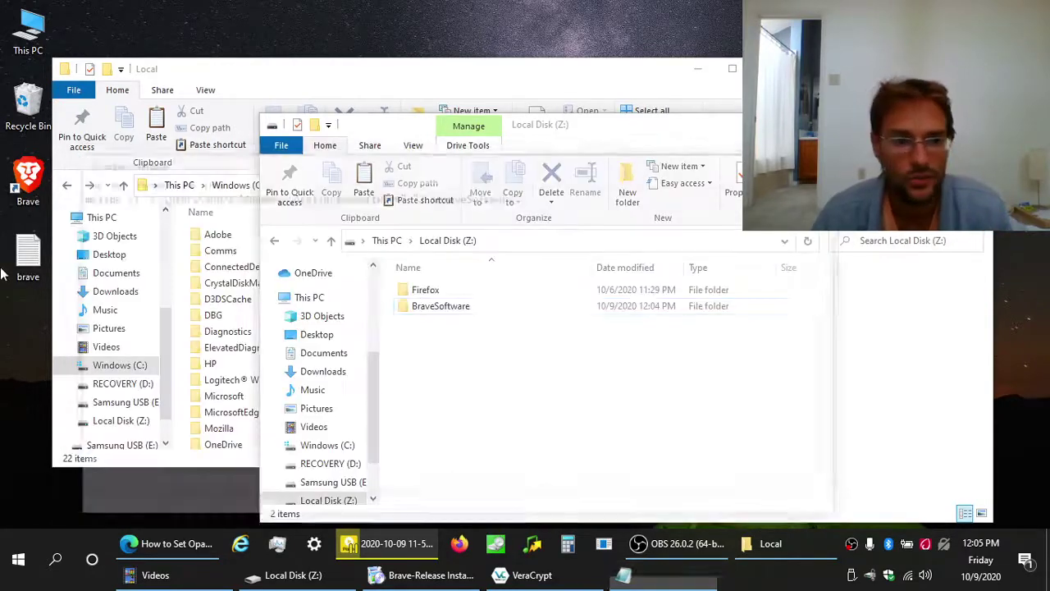
right_click(22, 268)
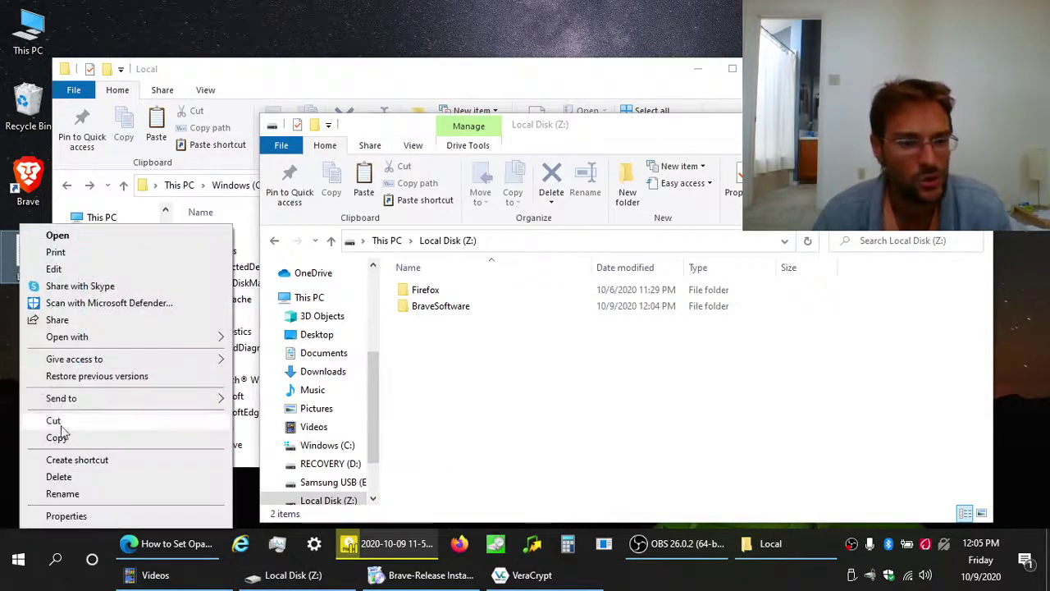
click(78, 494)
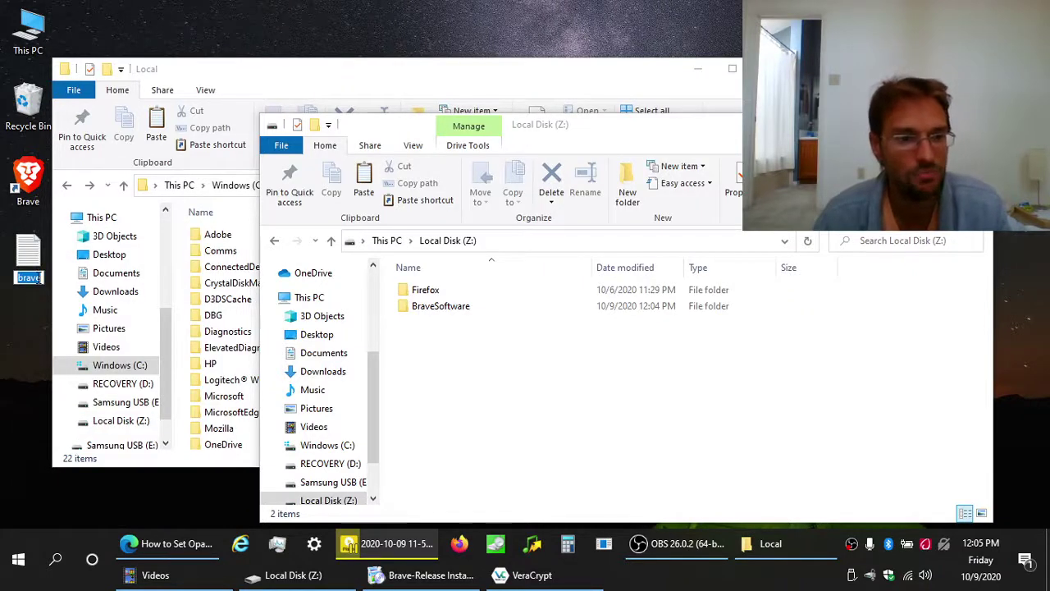
key(Return)
key(Return)
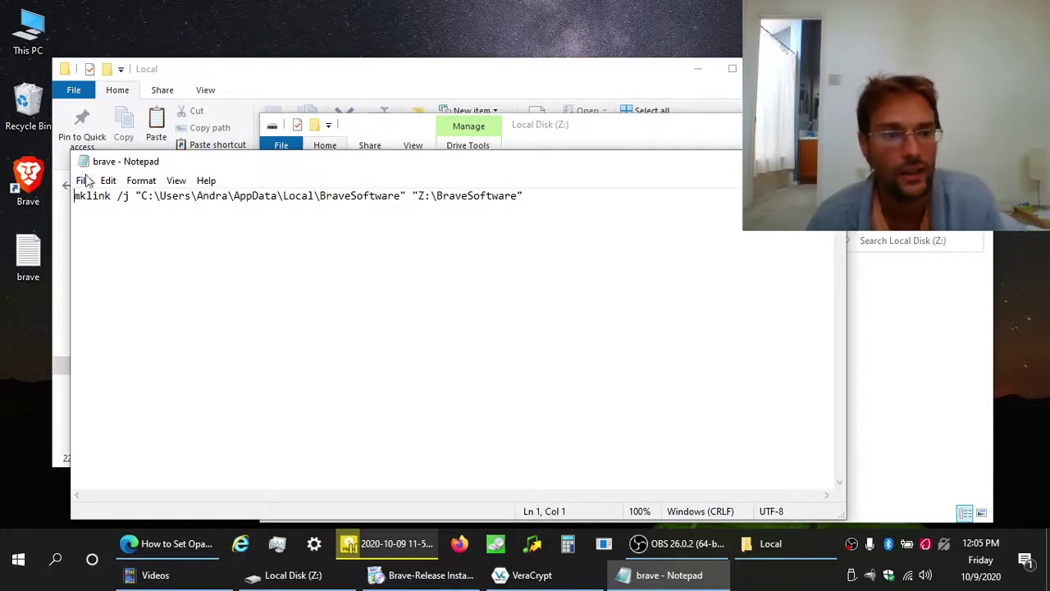
Step: Save the mklink command to the Desktop as brave.bat
click(85, 178)
click(129, 266)
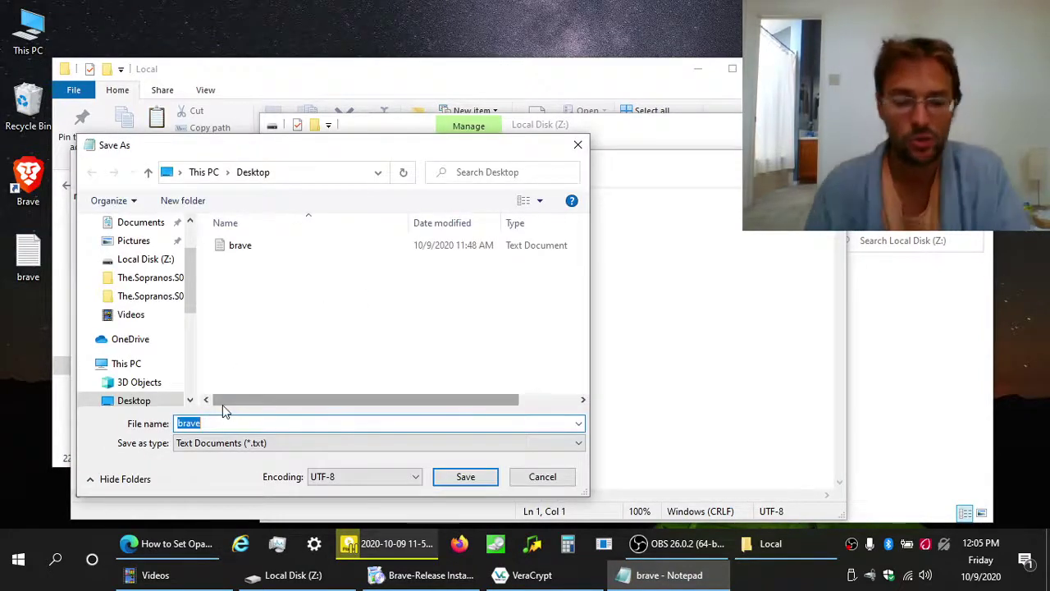
text("brave.bat")
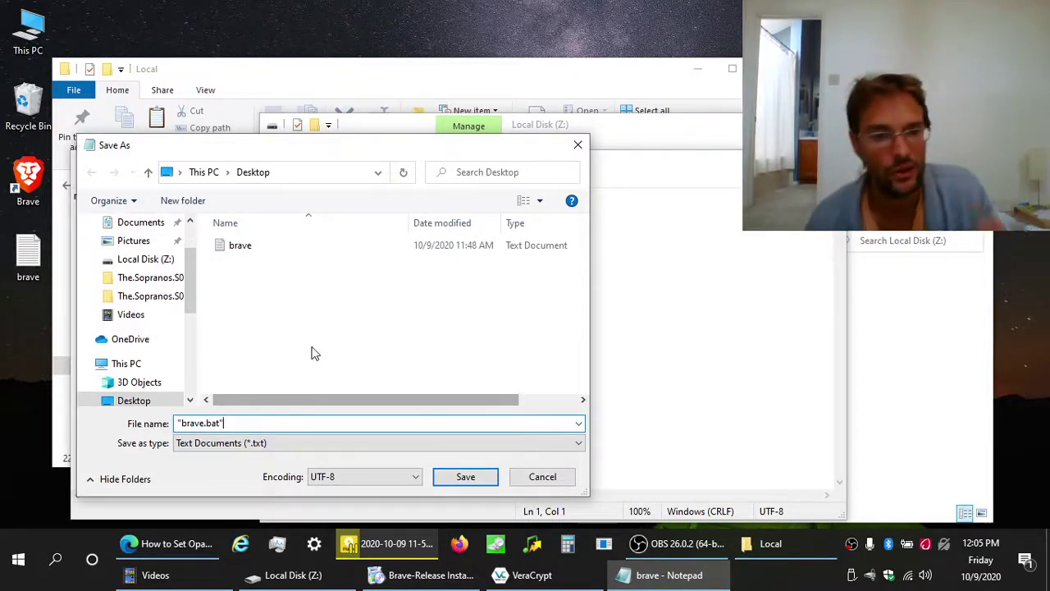
click(468, 479)
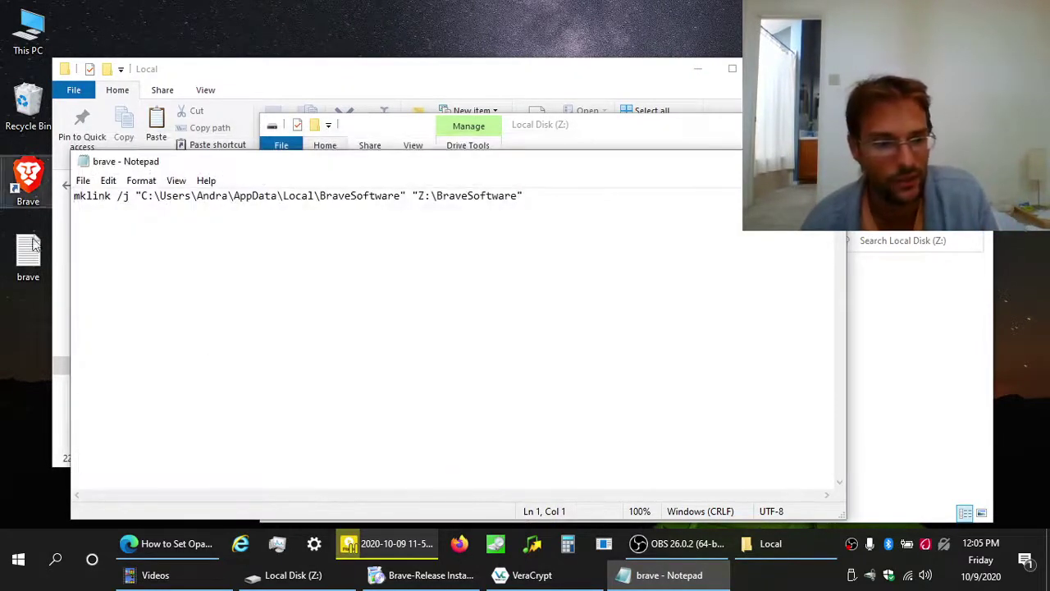
Step: Run brave.bat from the desktop and confirm the BraveSoftware junction appears in AppData\Local
key(super+Down)
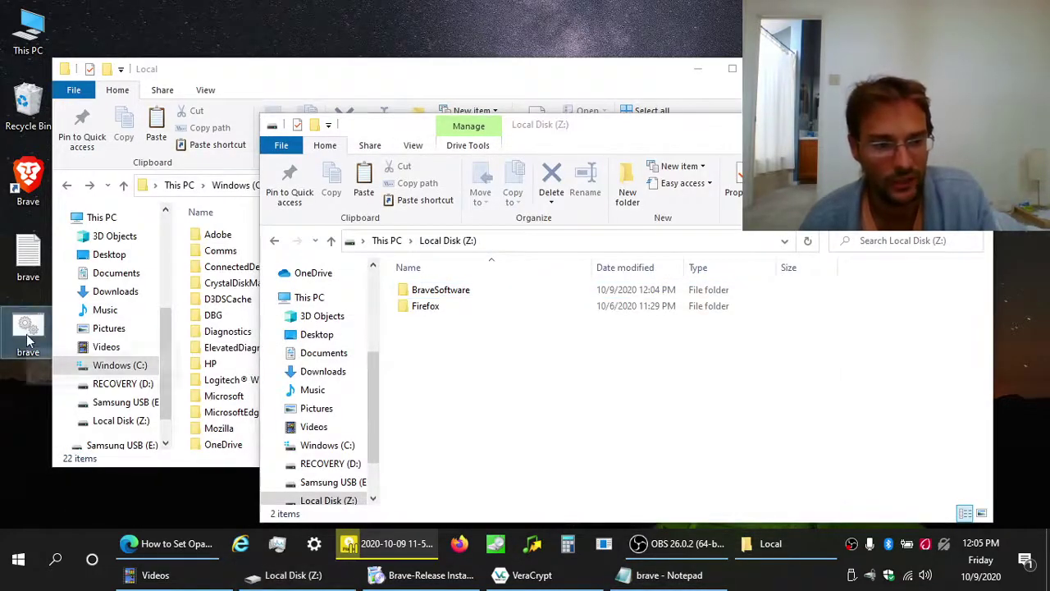
click(238, 254)
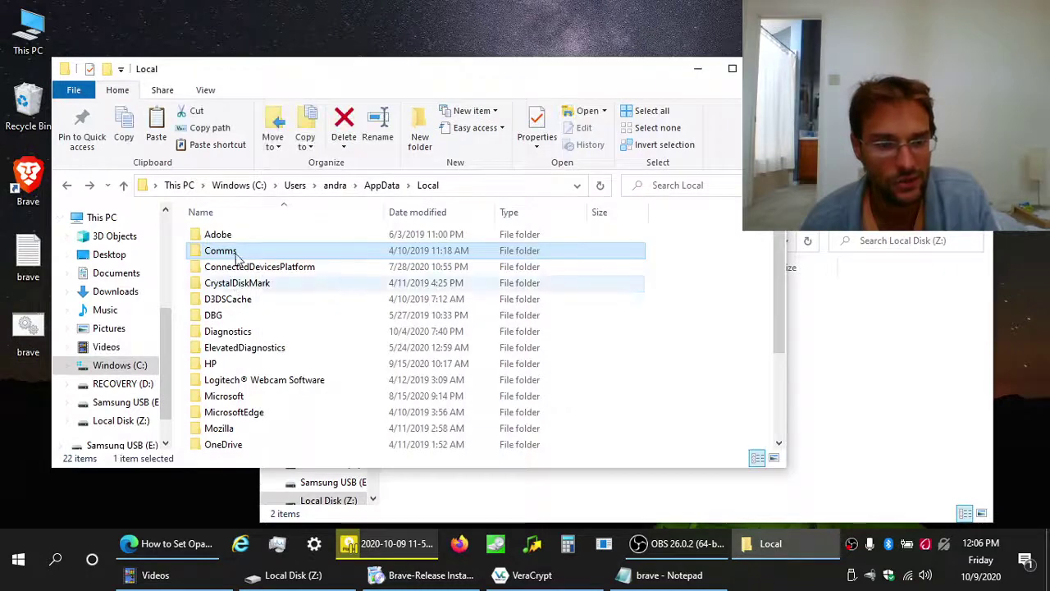
click(287, 575)
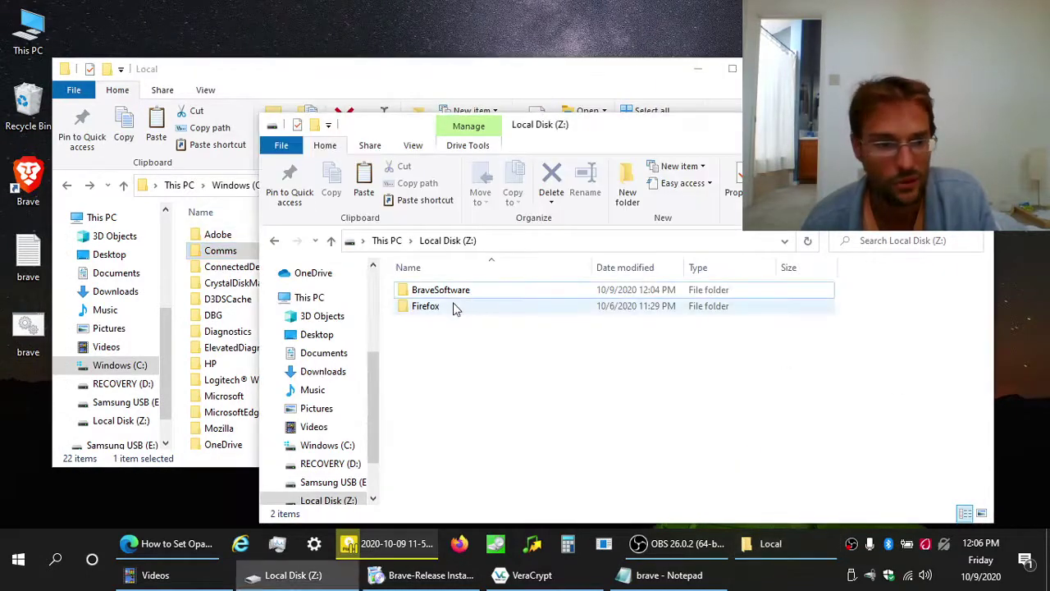
click(26, 261)
key(Return)
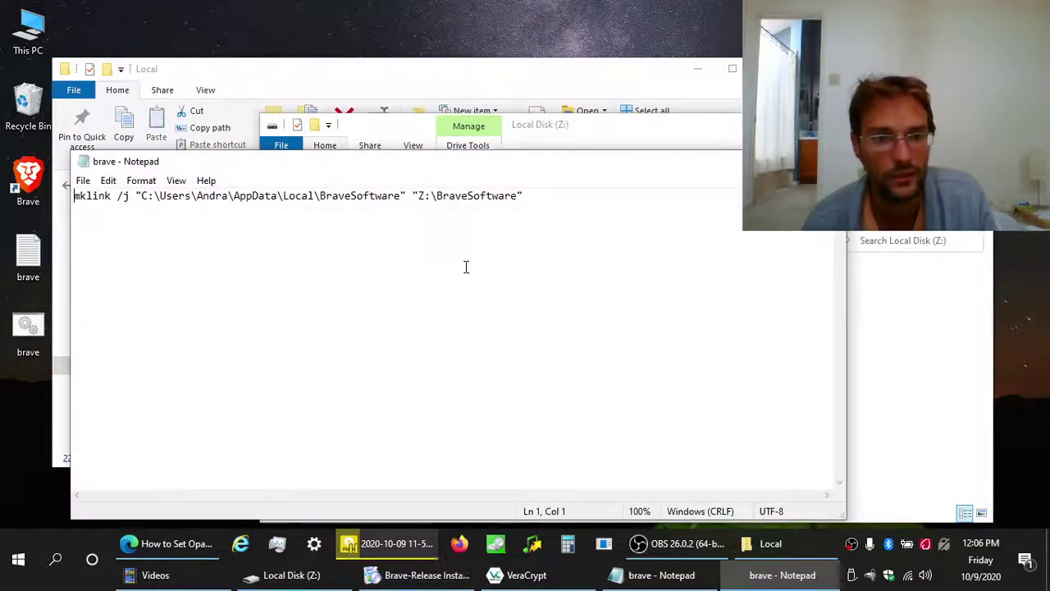
key(alt+F4)
click(29, 328)
click(520, 335)
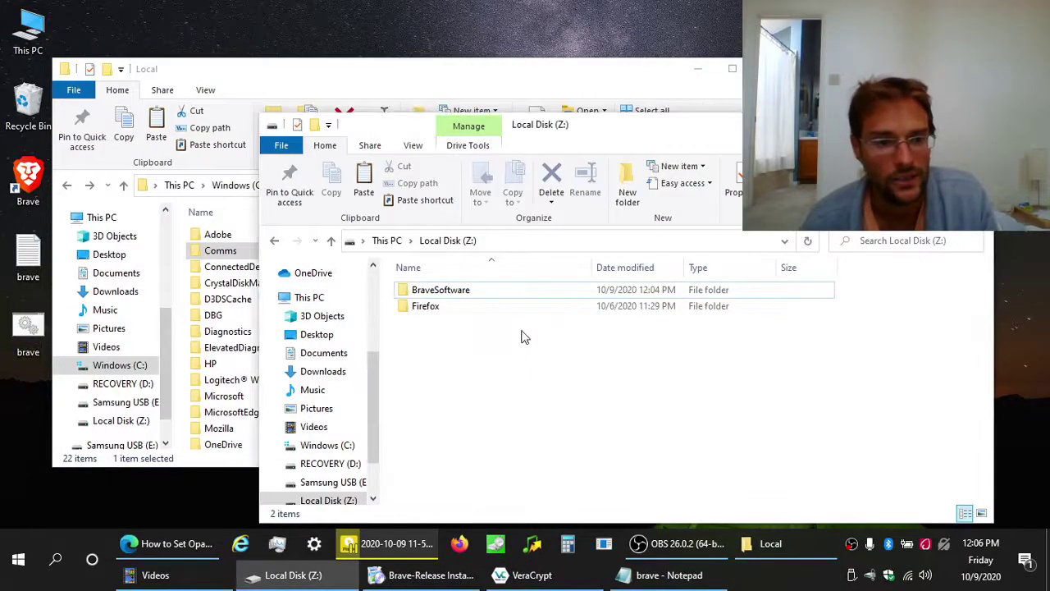
click(226, 252)
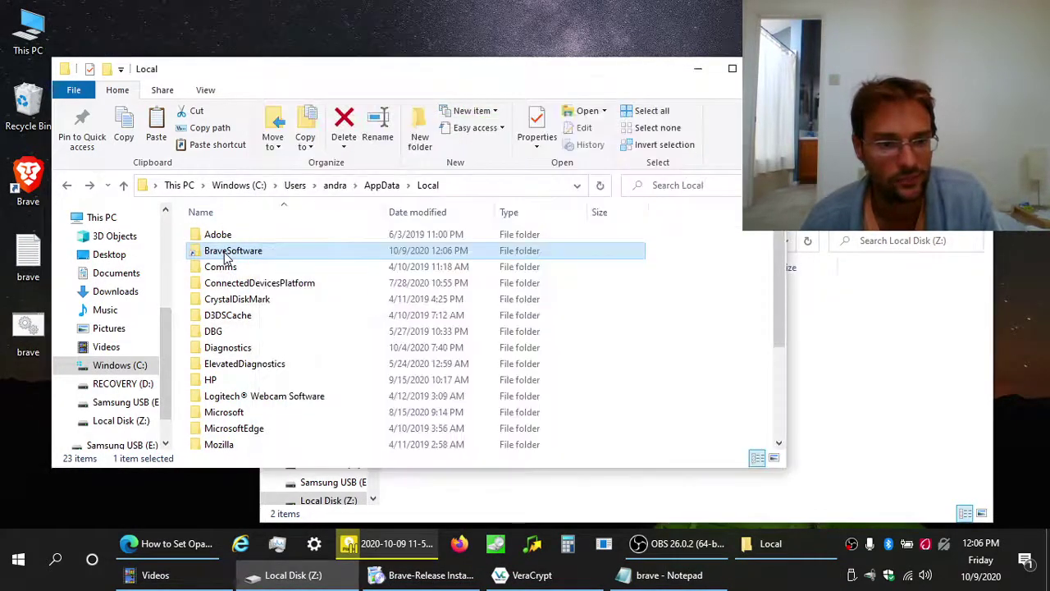
Step: Open the linked BraveSoftware folder in AppData\Local and the BraveSoftware folder on Z:
double_click(492, 251)
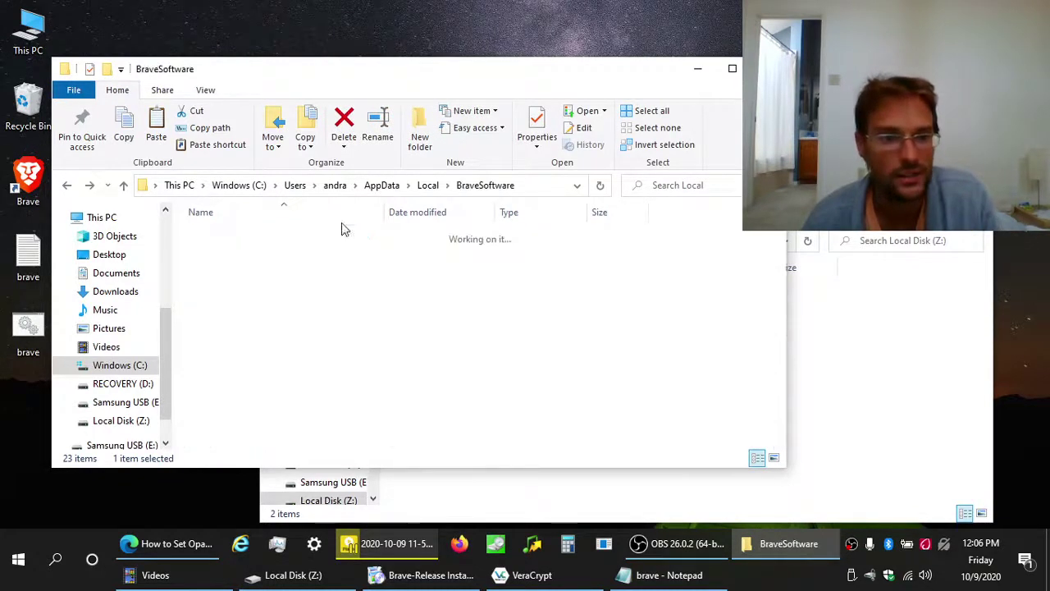
click(555, 190)
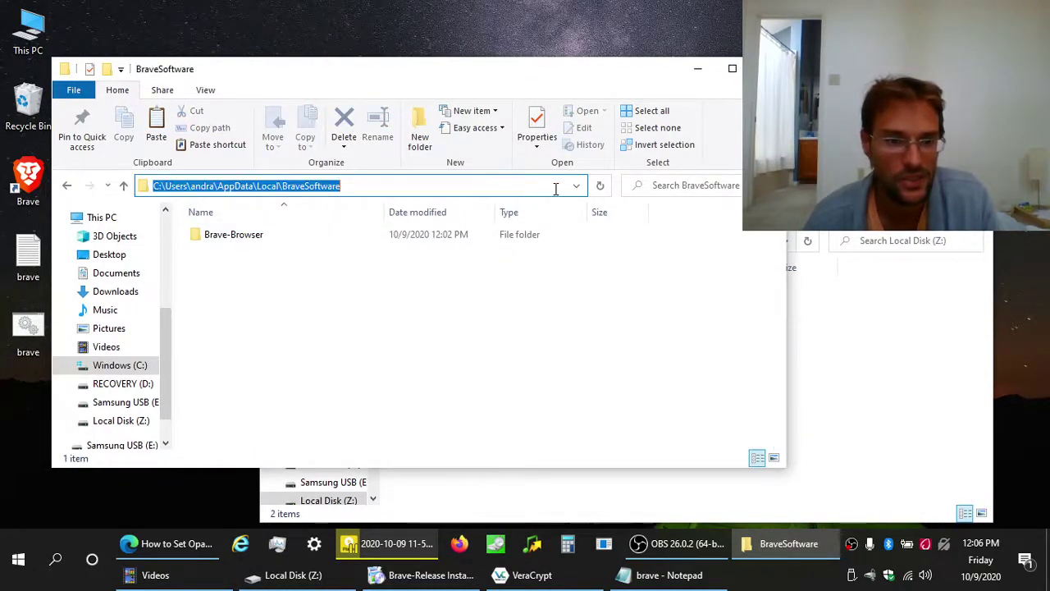
click(68, 186)
click(891, 399)
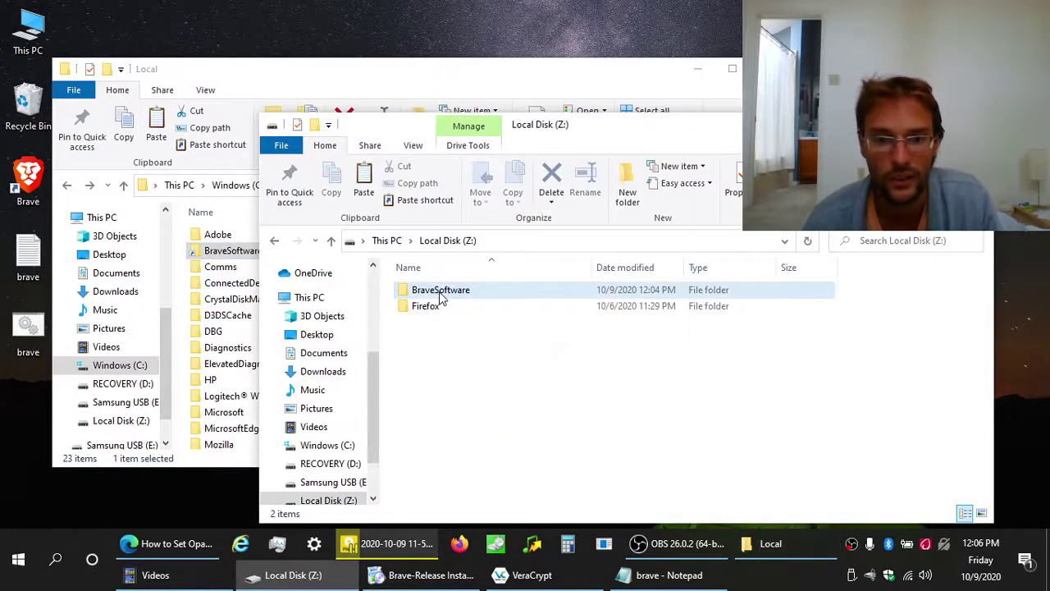
double_click(441, 298)
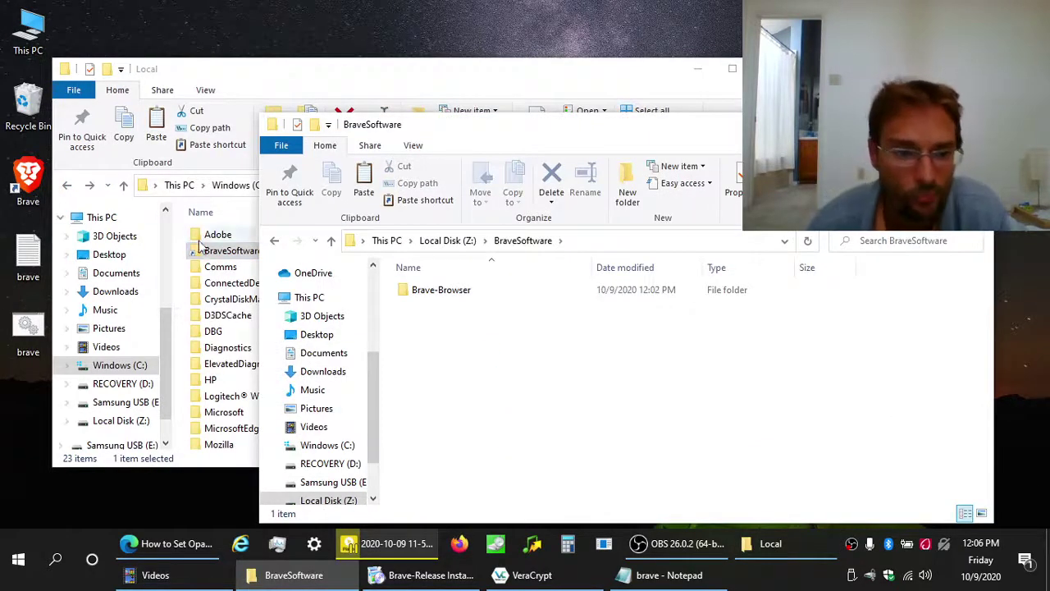
click(228, 256)
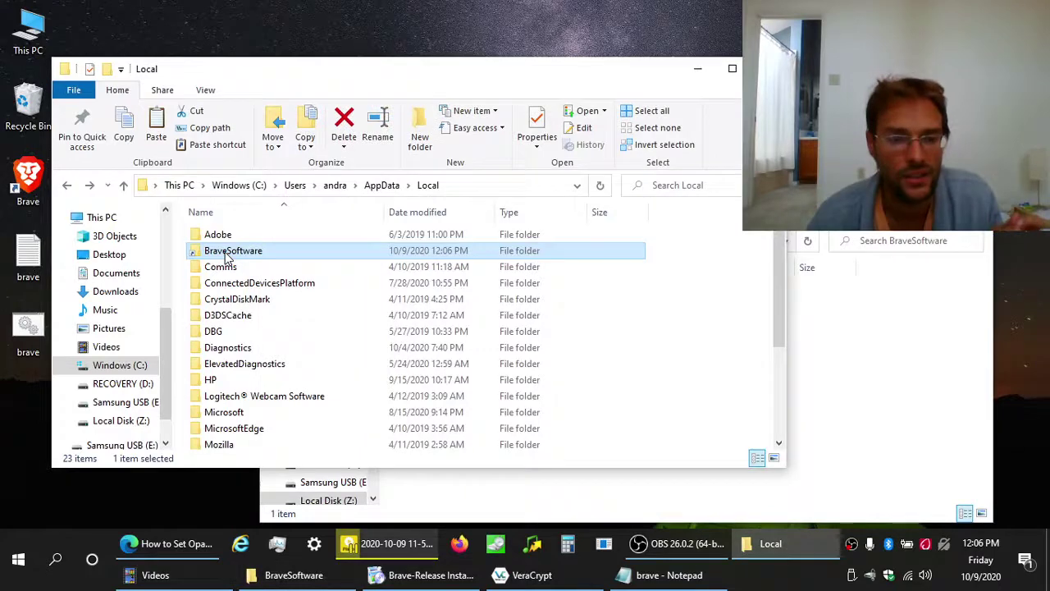
click(833, 341)
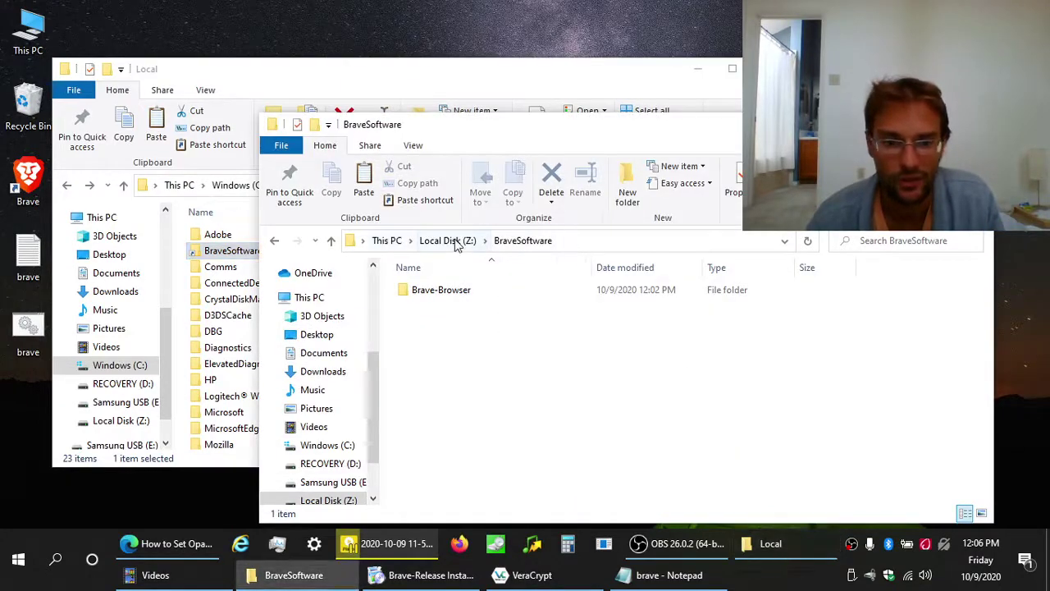
Step: Create a test New folder on Z:, verify it shows in the linked folder, then delete it
click(644, 202)
click(454, 345)
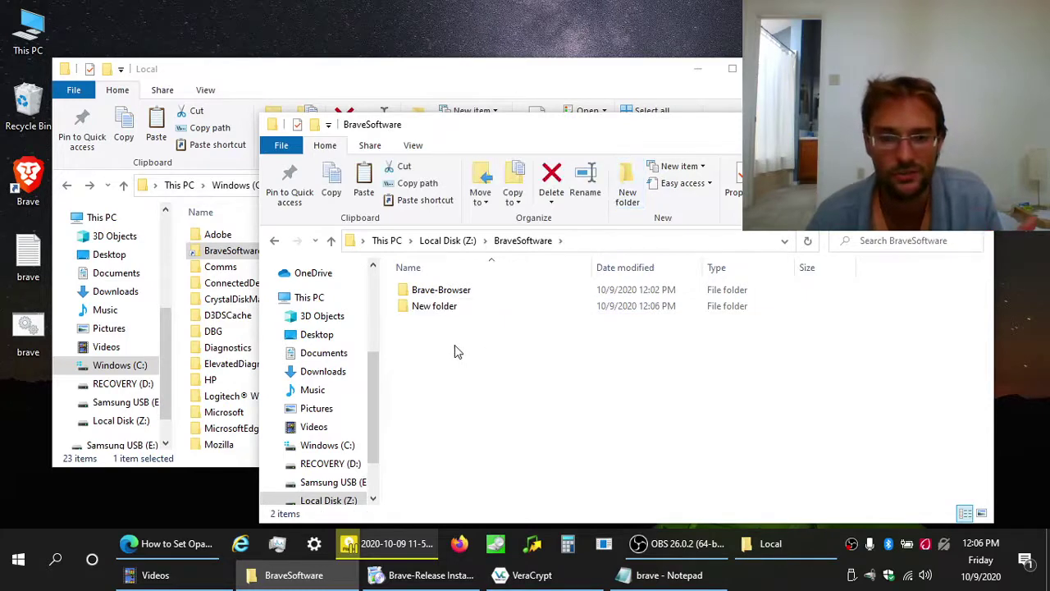
click(215, 253)
double_click(215, 253)
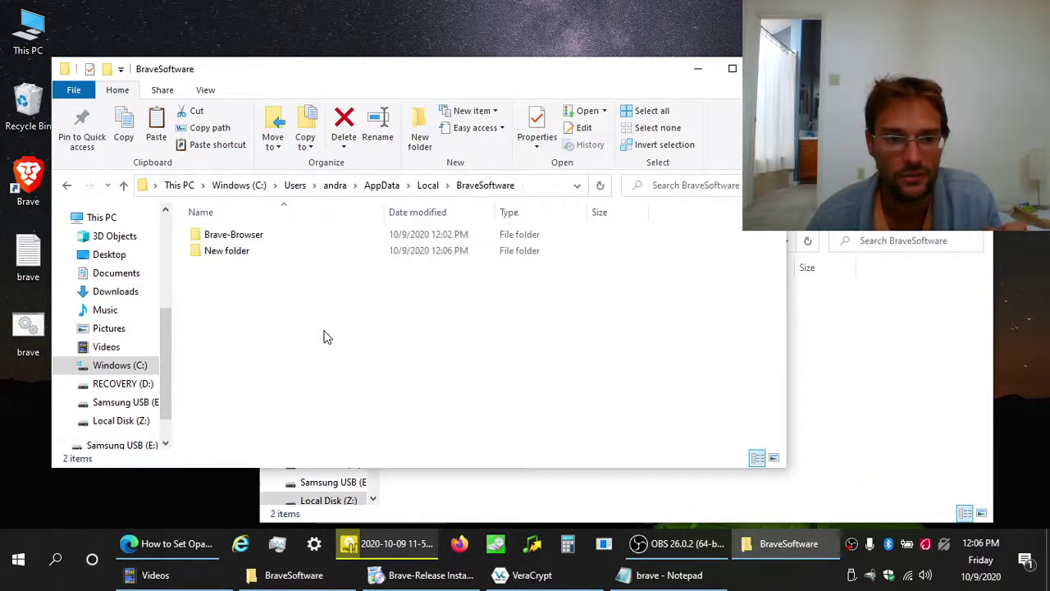
click(67, 190)
click(800, 361)
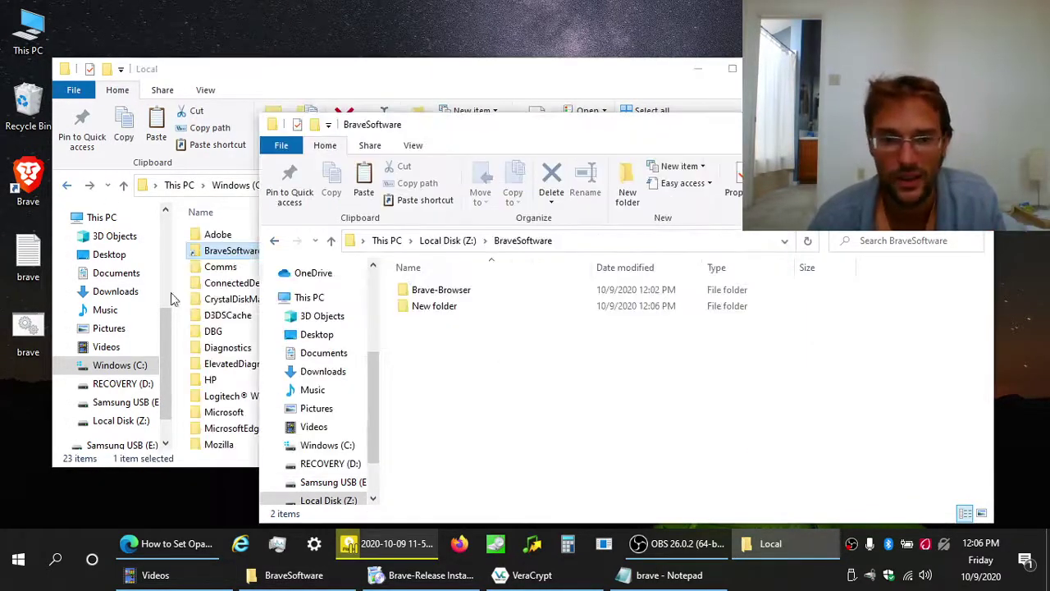
click(427, 309)
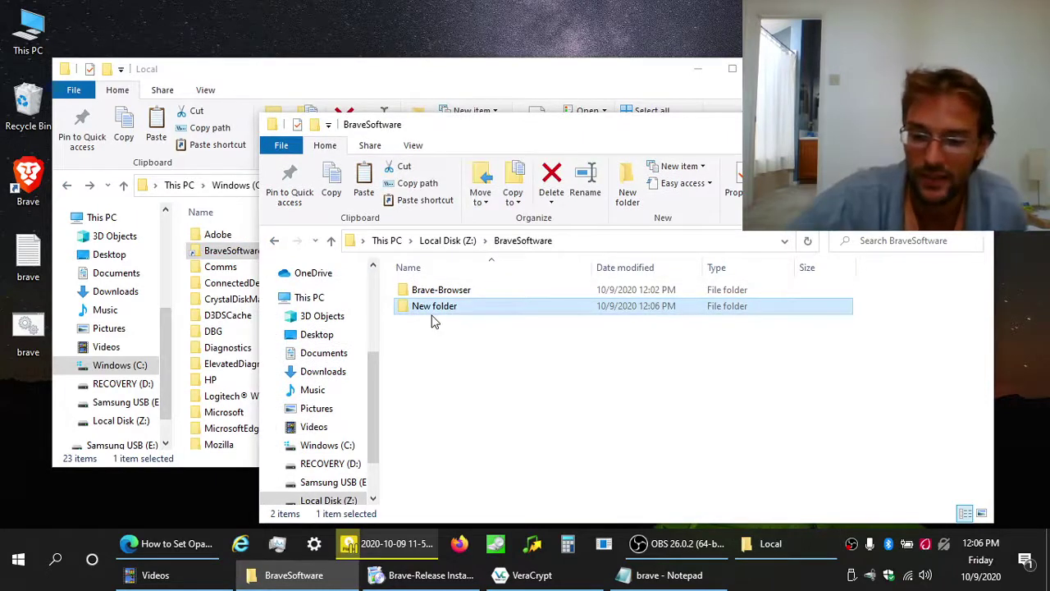
key(Delete)
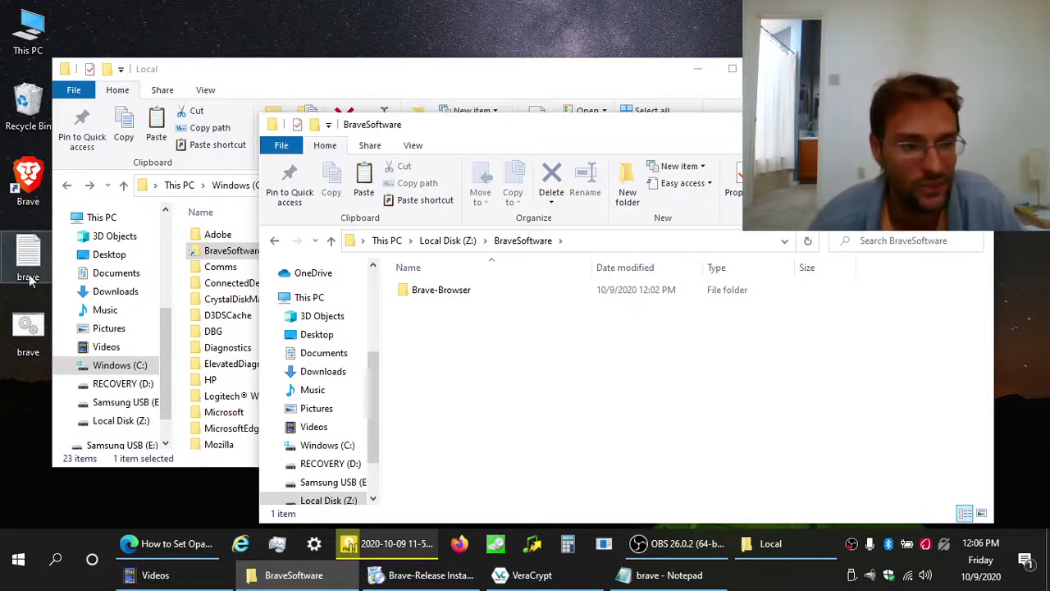
double_click(29, 182)
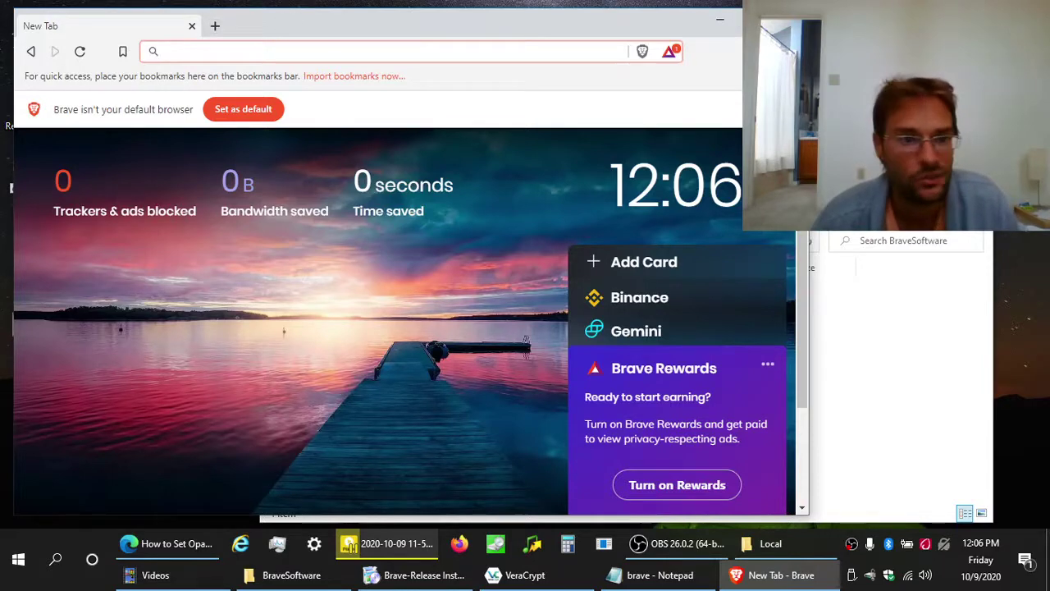
click(770, 16)
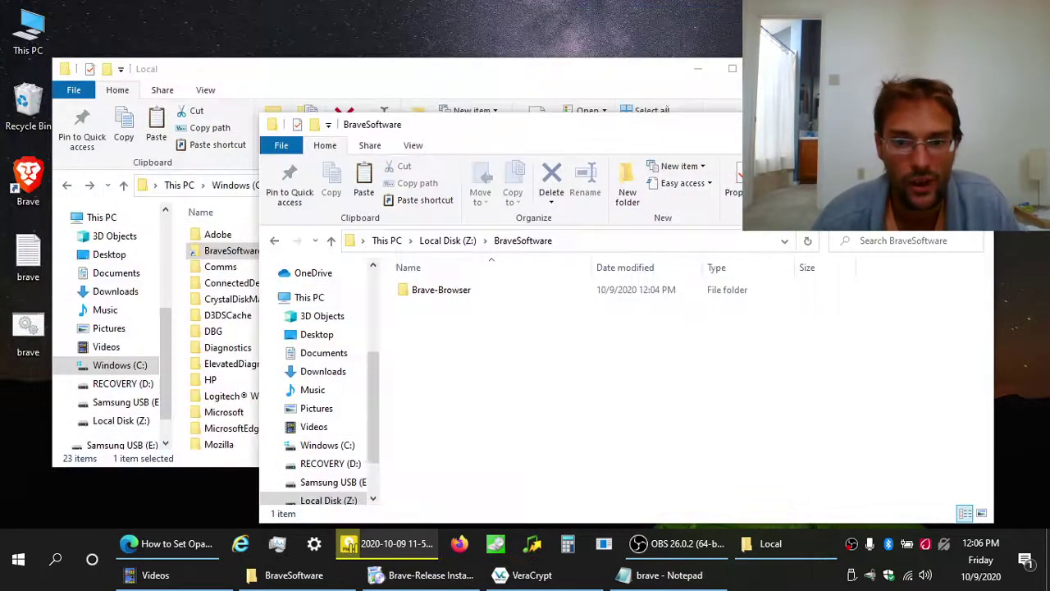
Step: Force-dismount Z: in VeraCrypt, then see BraveSoftware in AppData\Local report location not available
double_click(870, 575)
right_click(408, 273)
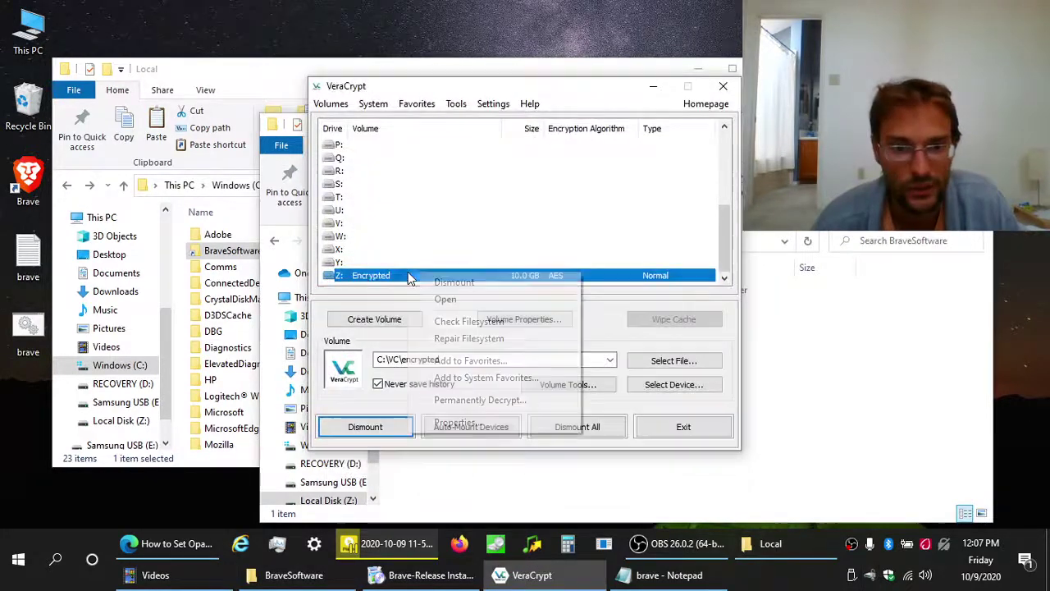
click(423, 281)
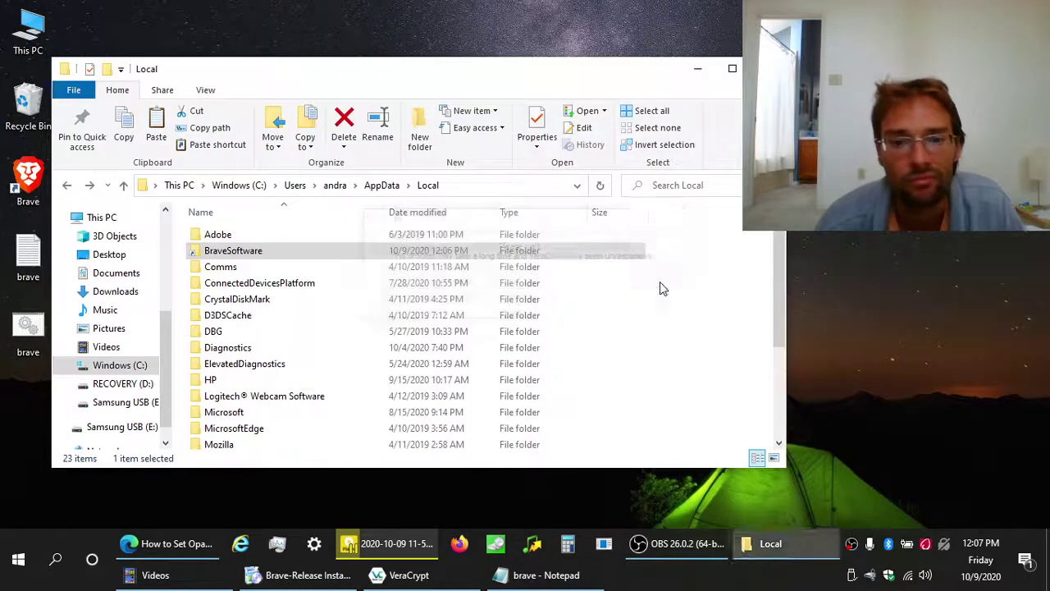
click(584, 329)
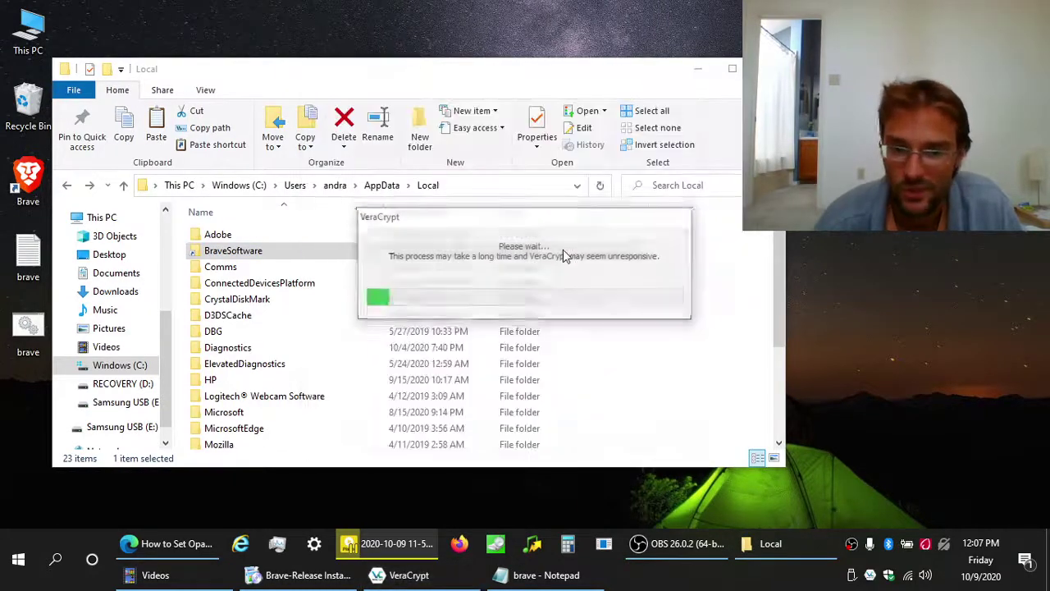
double_click(232, 250)
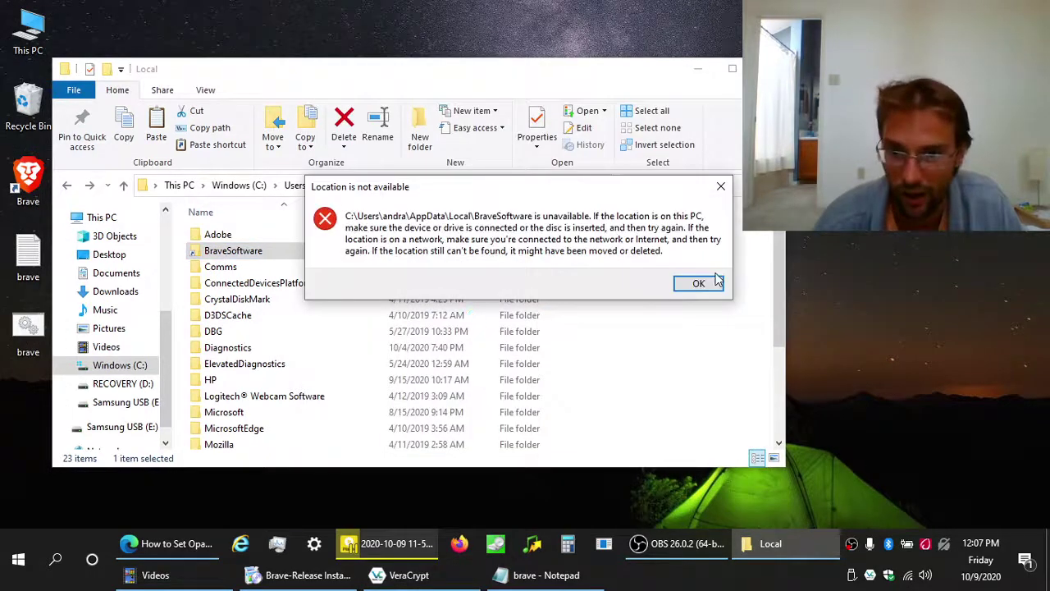
click(717, 280)
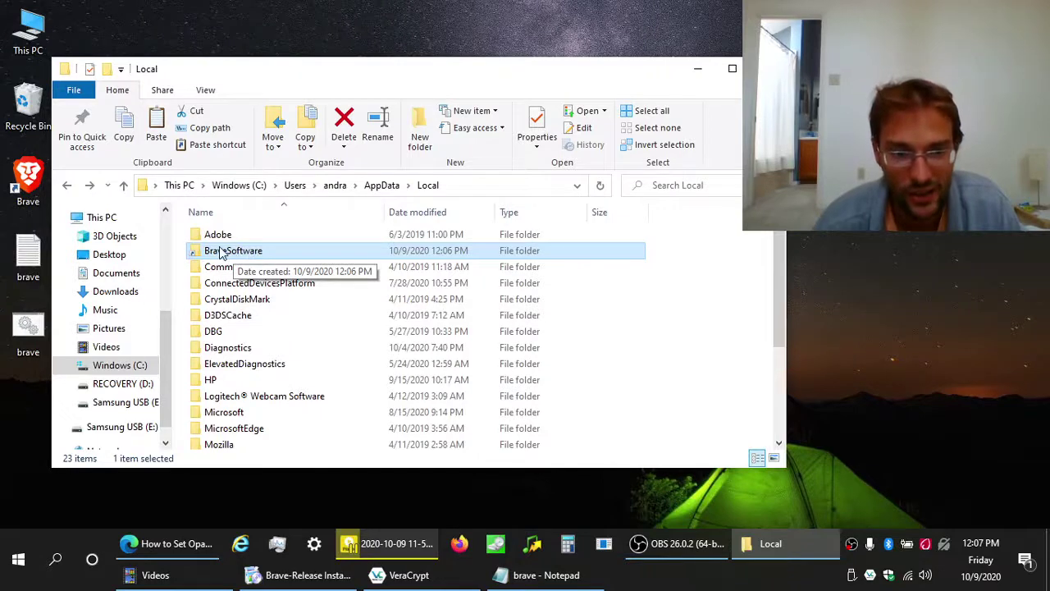
Step: Try launching Brave with Z: dismounted, shrink the taskbar to one row, and bring OBS forward
double_click(27, 187)
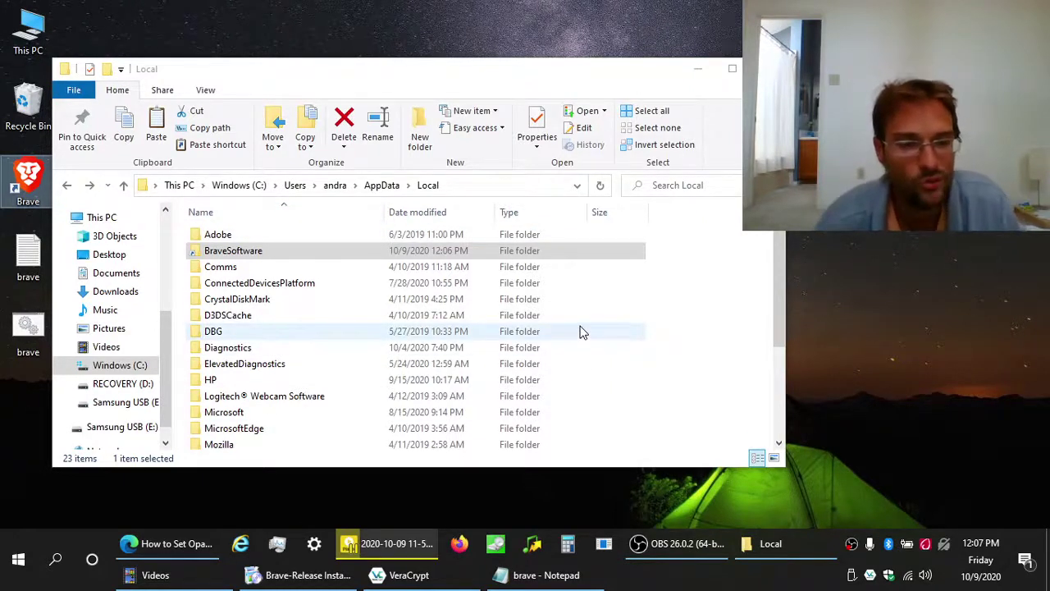
drag(636, 527, 608, 559)
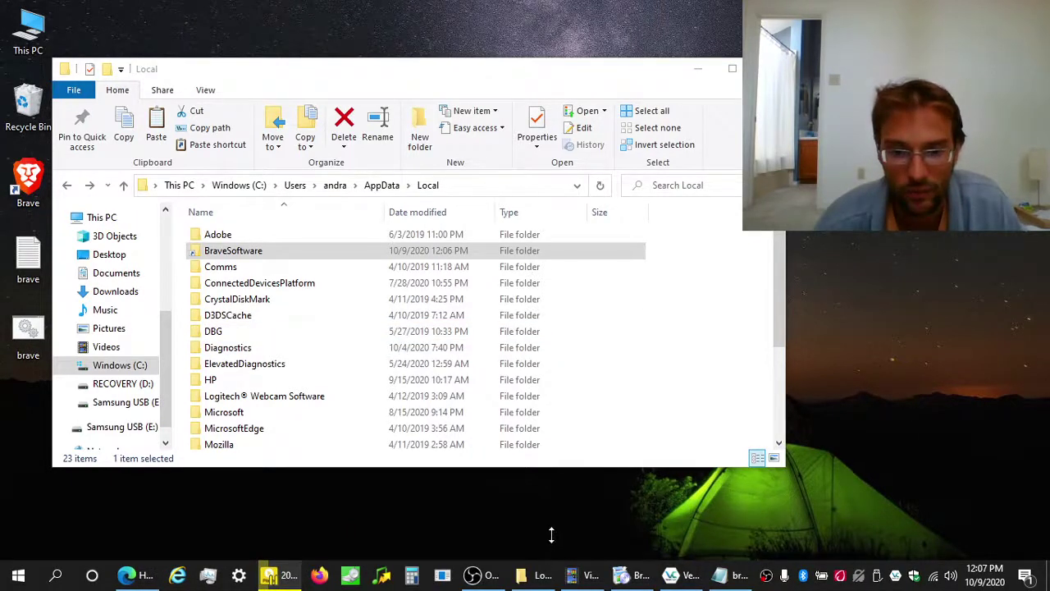
click(480, 575)
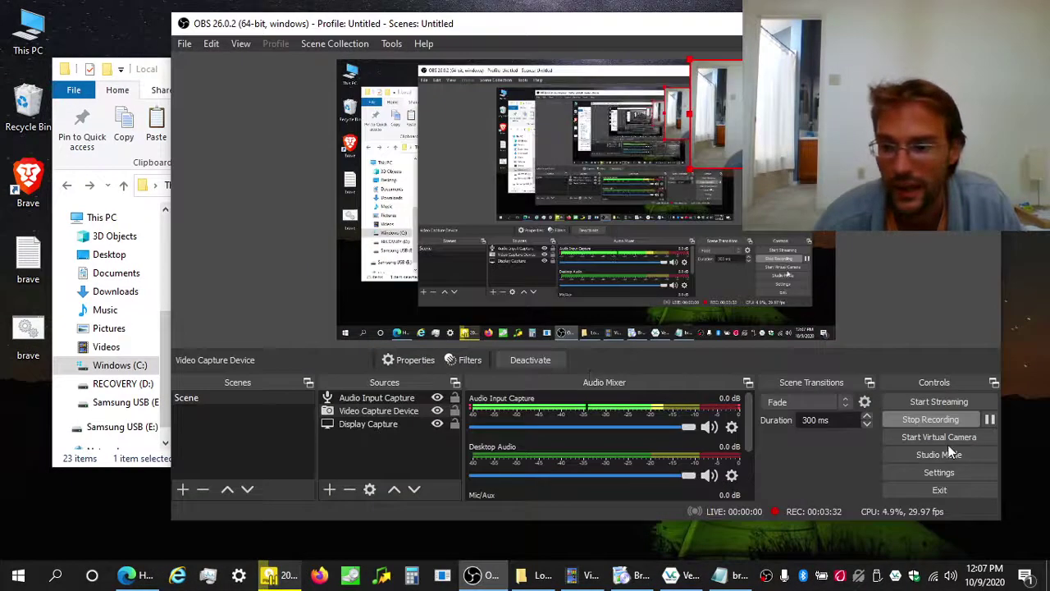